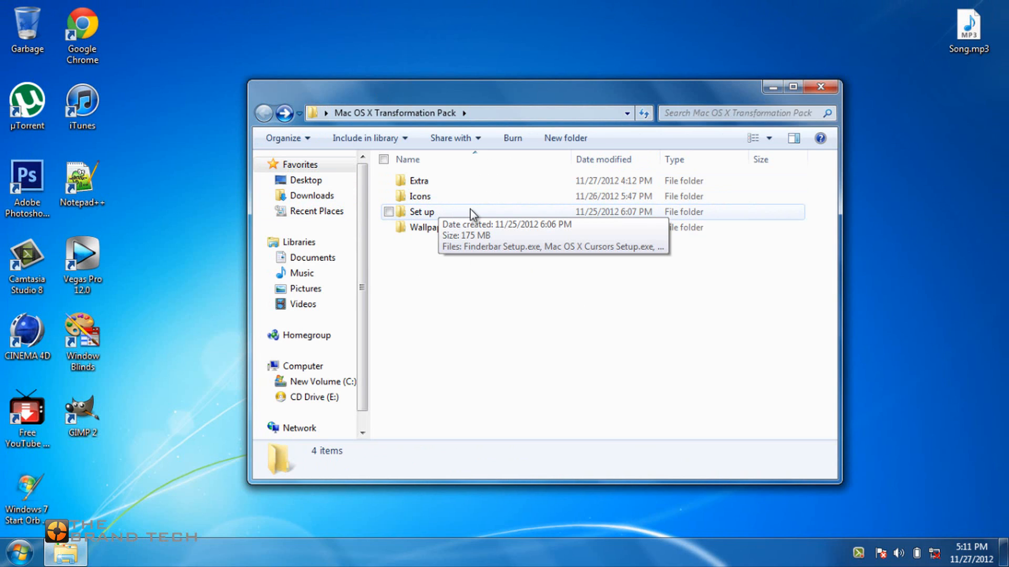
Check the installers in the pack's Set up folder, return to the pack folder and minimize its window.
{"action": "double_click", "coordinate": [456, 213]}
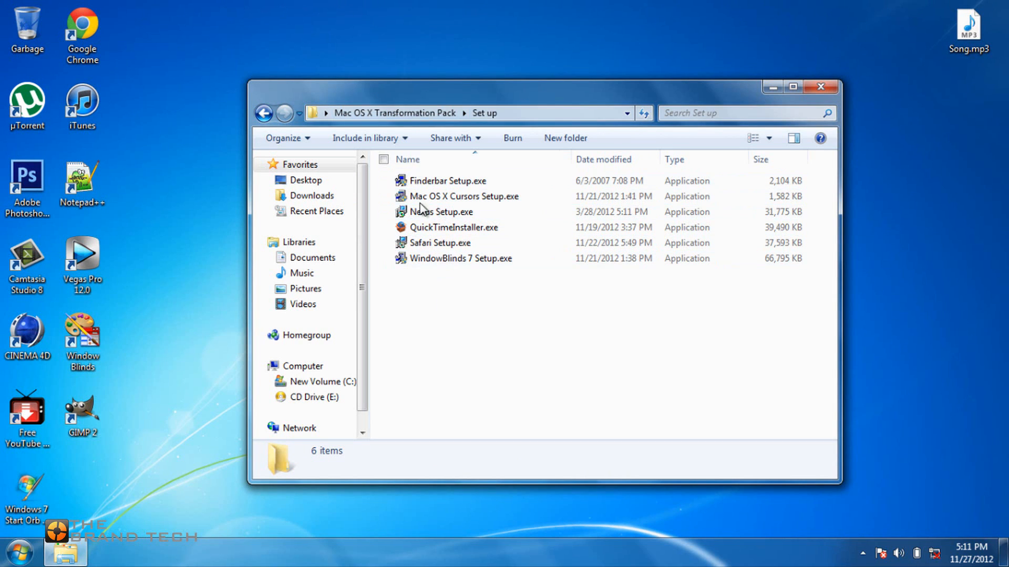
{"action": "left_click", "coordinate": [263, 113]}
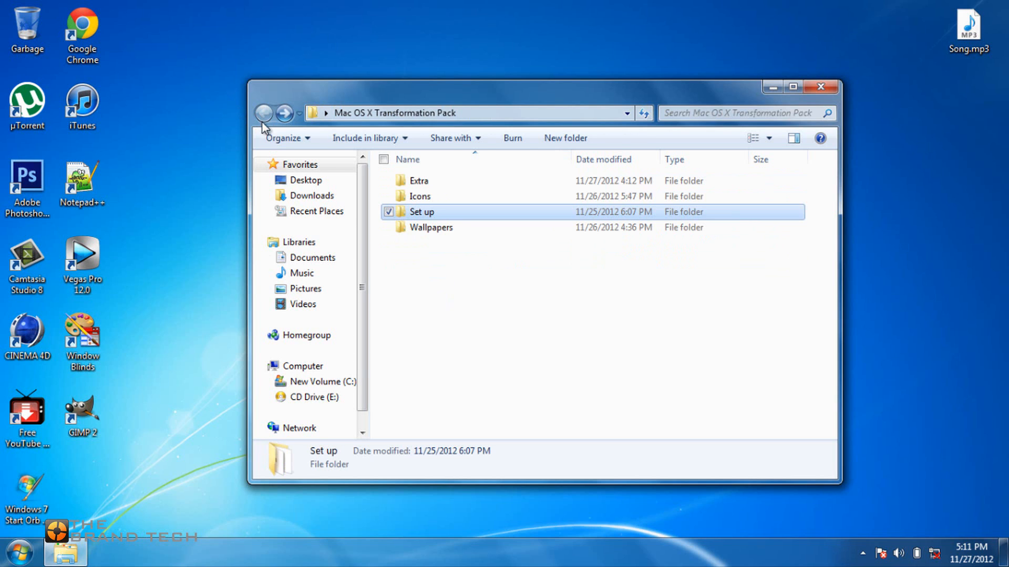
{"action": "left_click", "coordinate": [472, 287]}
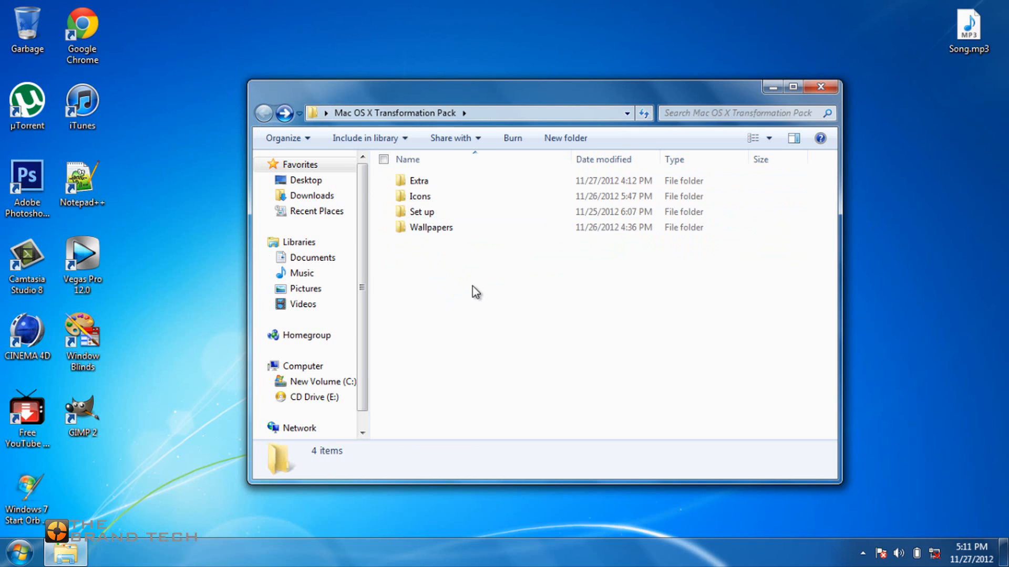
{"action": "left_click", "coordinate": [773, 87]}
Configure the taskbar to use small icons, sit at the Top of the screen and never combine its buttons.
{"action": "right_click", "coordinate": [392, 547]}
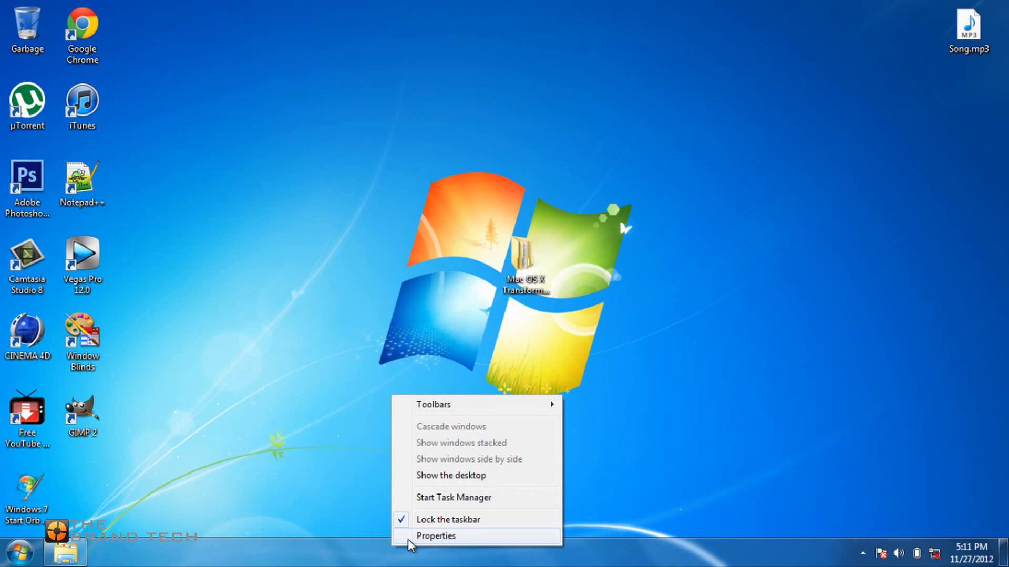
{"action": "left_click", "coordinate": [412, 534]}
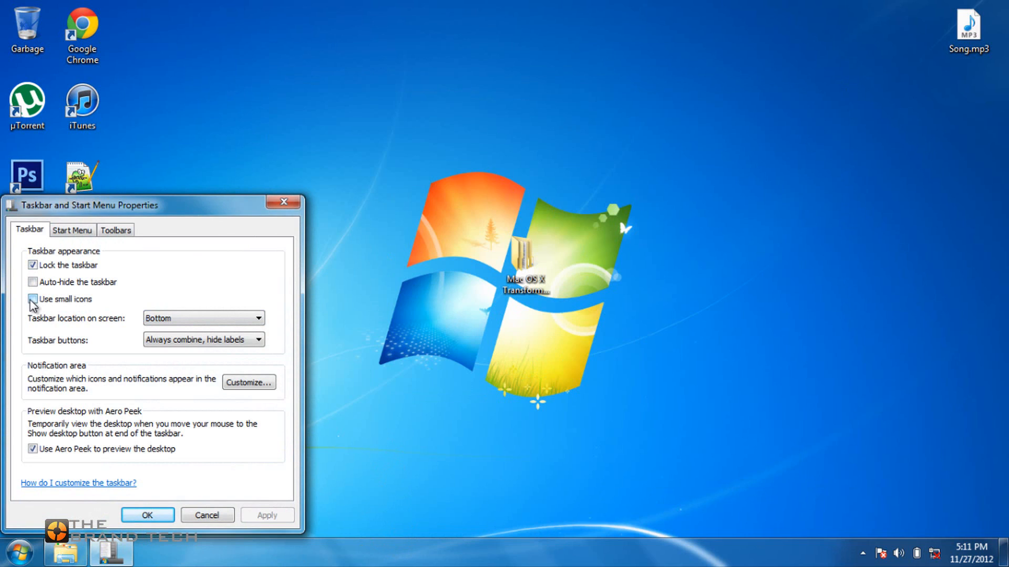
{"action": "left_click", "coordinate": [32, 300]}
{"action": "left_click", "coordinate": [156, 320]}
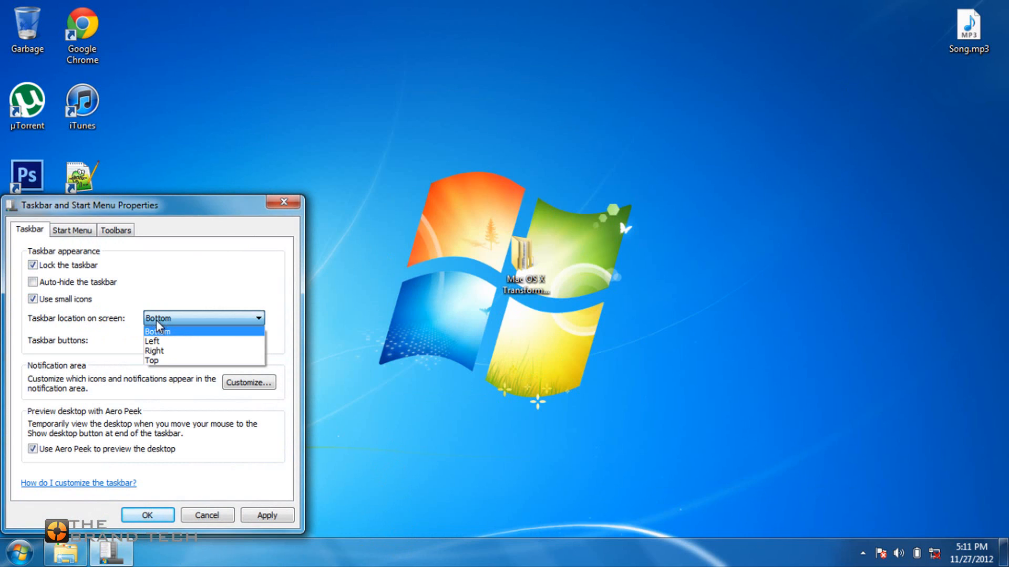
{"action": "left_click", "coordinate": [152, 360]}
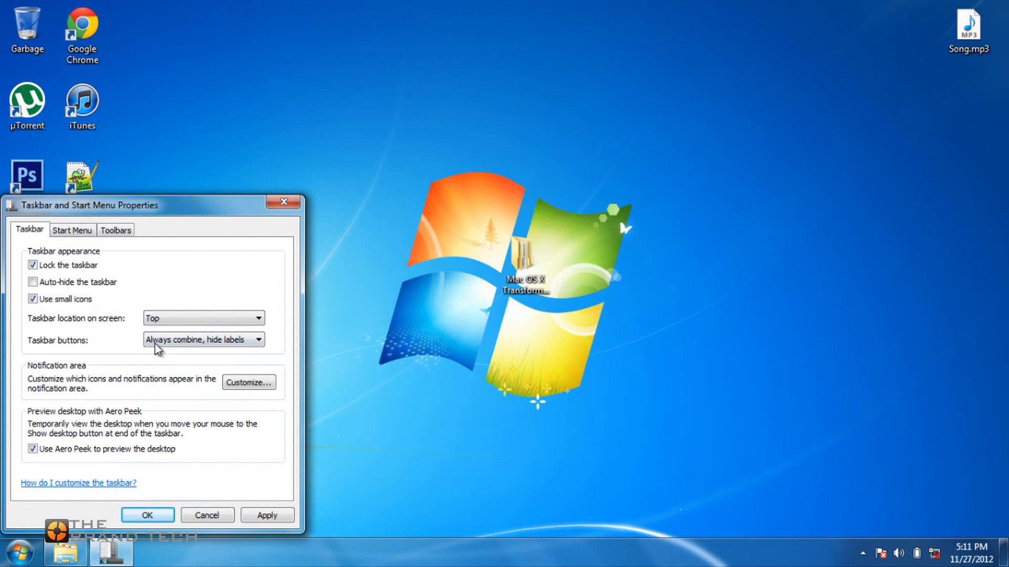
{"action": "left_click", "coordinate": [155, 346]}
{"action": "left_click", "coordinate": [160, 372]}
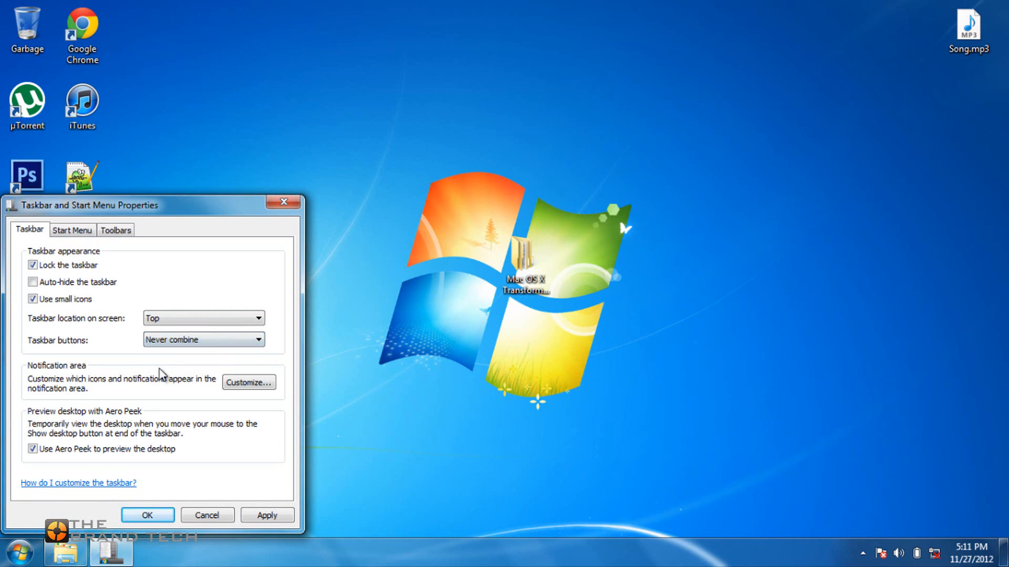
{"action": "left_click", "coordinate": [264, 515]}
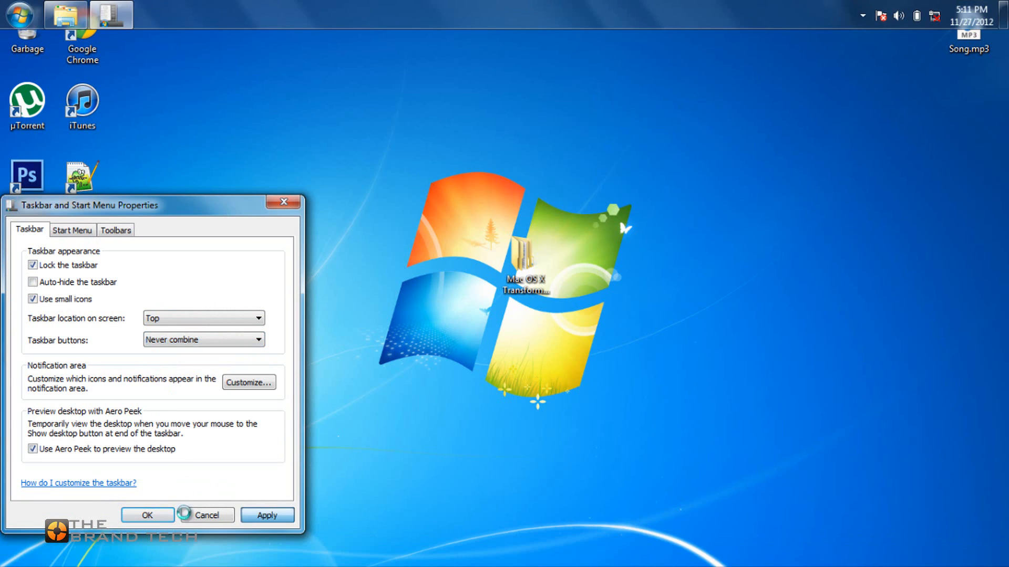
{"action": "left_click", "coordinate": [148, 516]}
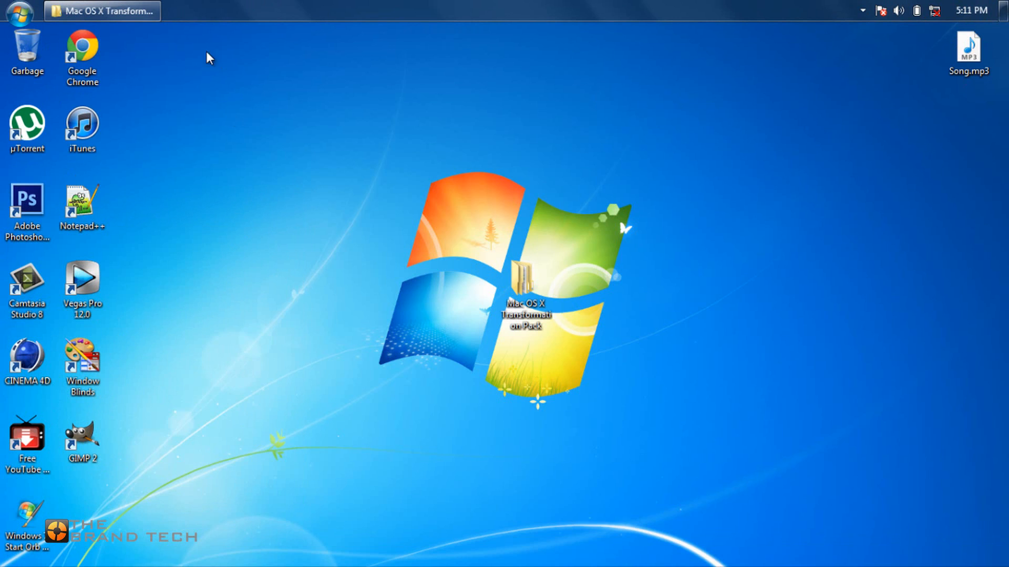
{"action": "left_click", "coordinate": [152, 7]}
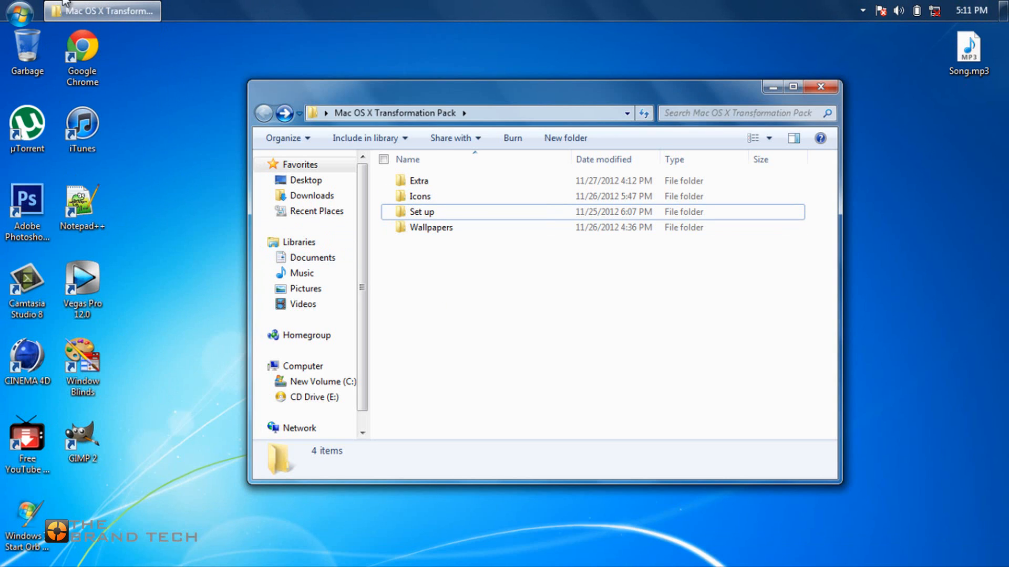
{"action": "left_click", "coordinate": [768, 88]}
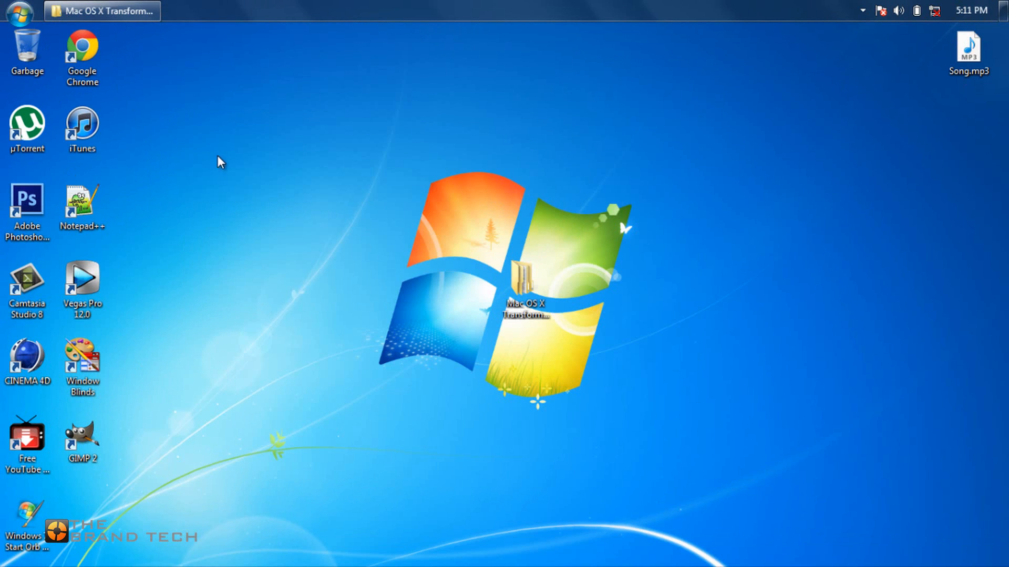
Change the mouse pointer scheme to Mac OS X in the personalization settings and close them.
{"action": "right_click", "coordinate": [238, 194]}
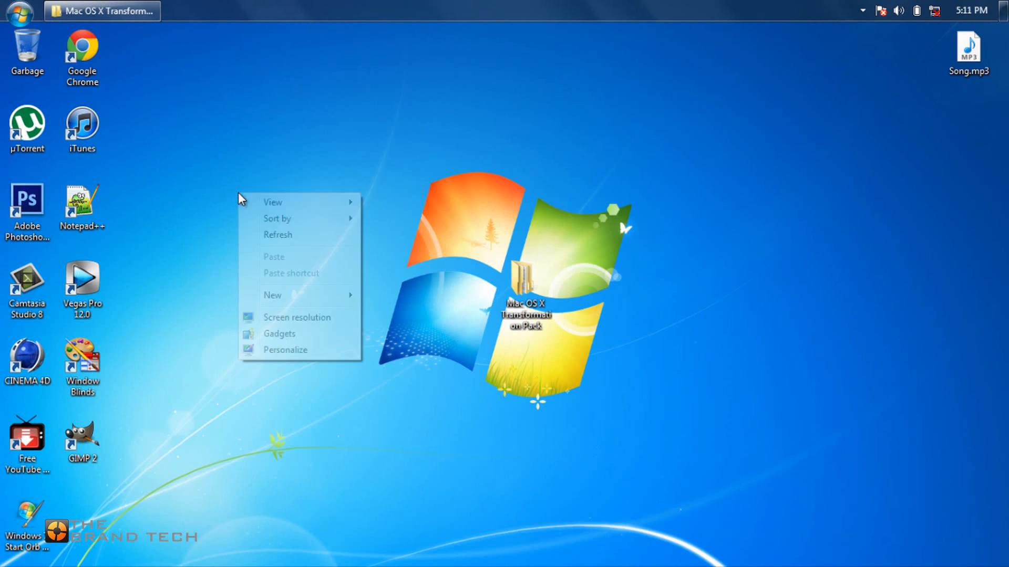
{"action": "left_click", "coordinate": [292, 351]}
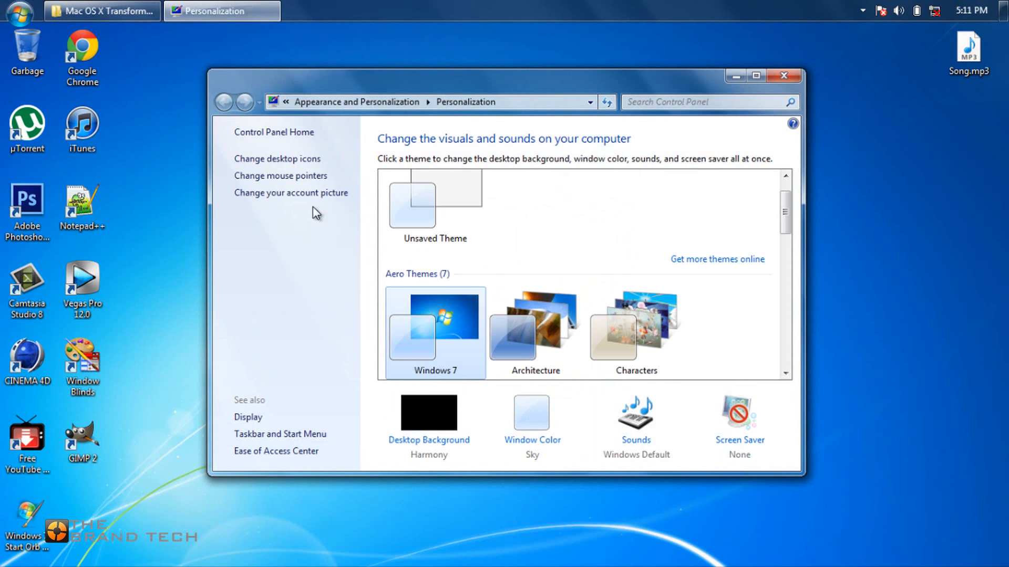
{"action": "left_click", "coordinate": [275, 176]}
{"action": "left_click", "coordinate": [157, 136]}
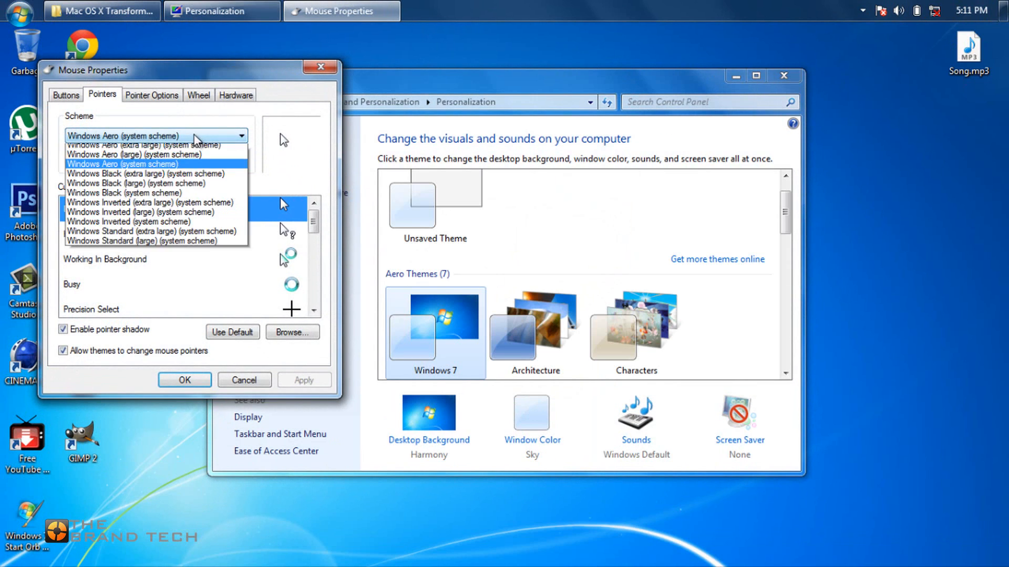
{"action": "scroll", "coordinate": [158, 200], "scroll_direction": "up", "scroll_amount": 2}
{"action": "left_click", "coordinate": [105, 158]}
{"action": "left_click", "coordinate": [303, 380]}
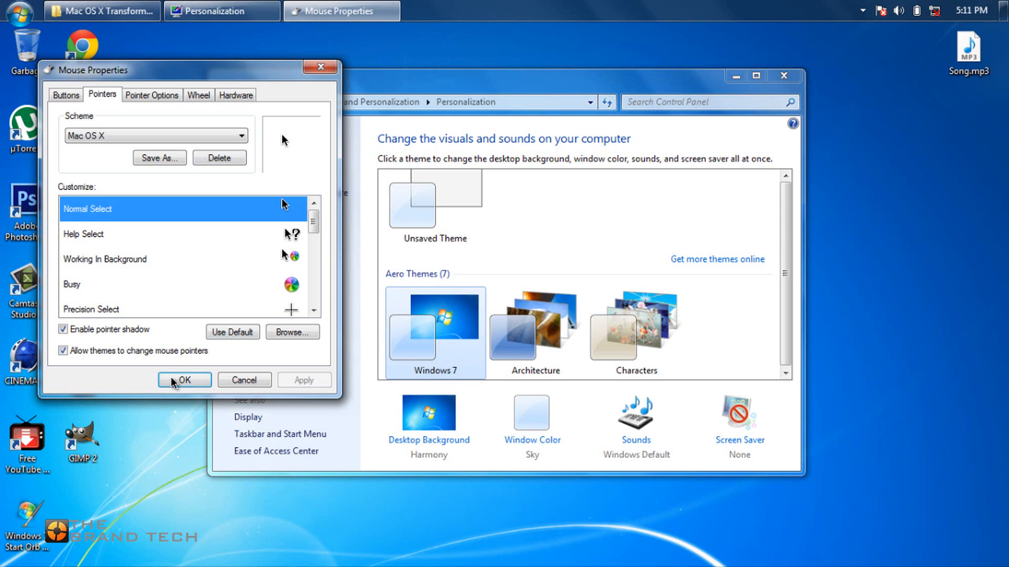
{"action": "left_click", "coordinate": [185, 380]}
{"action": "left_click", "coordinate": [780, 79]}
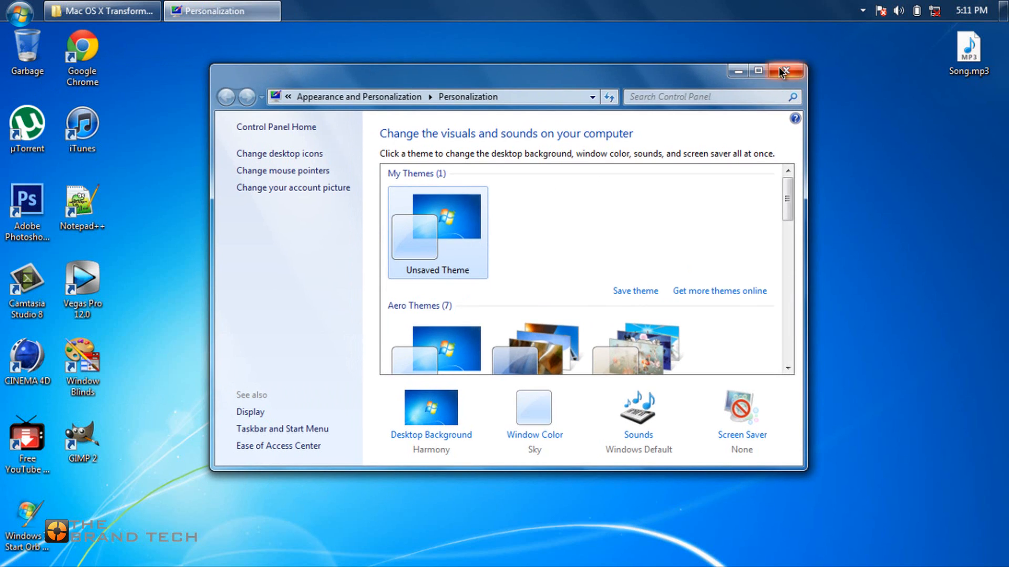
Switch to WindowBlinds to configure the Windows skin.
{"action": "left_click", "coordinate": [2, 4]}
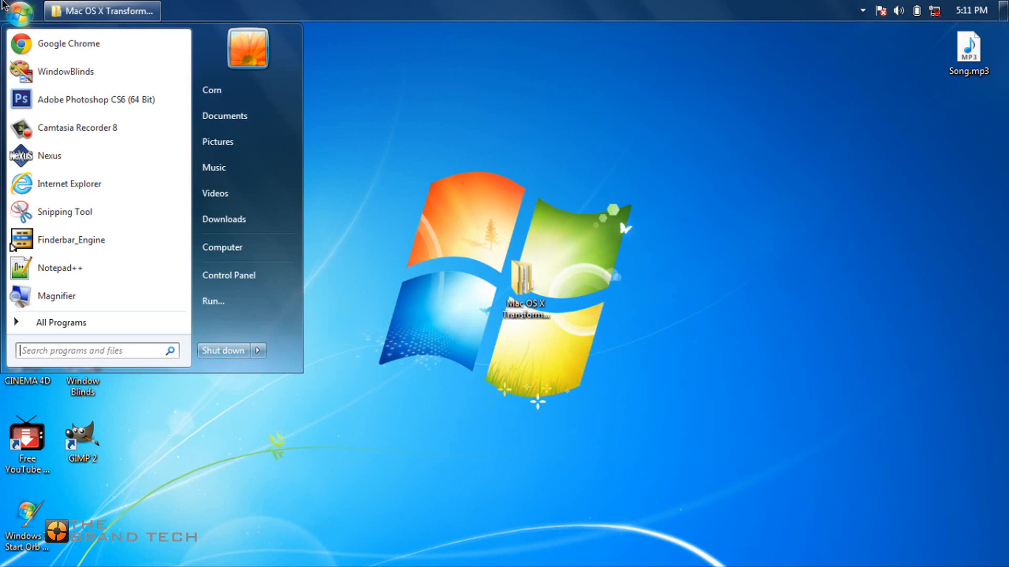
{"action": "left_click", "coordinate": [26, 77]}
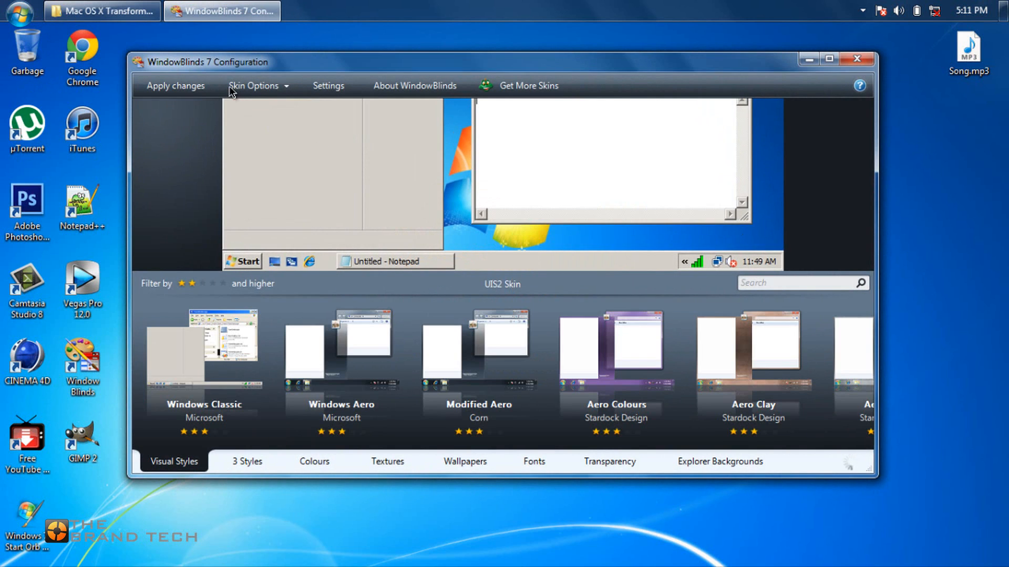
{"action": "left_click", "coordinate": [253, 87]}
{"action": "left_click", "coordinate": [264, 110]}
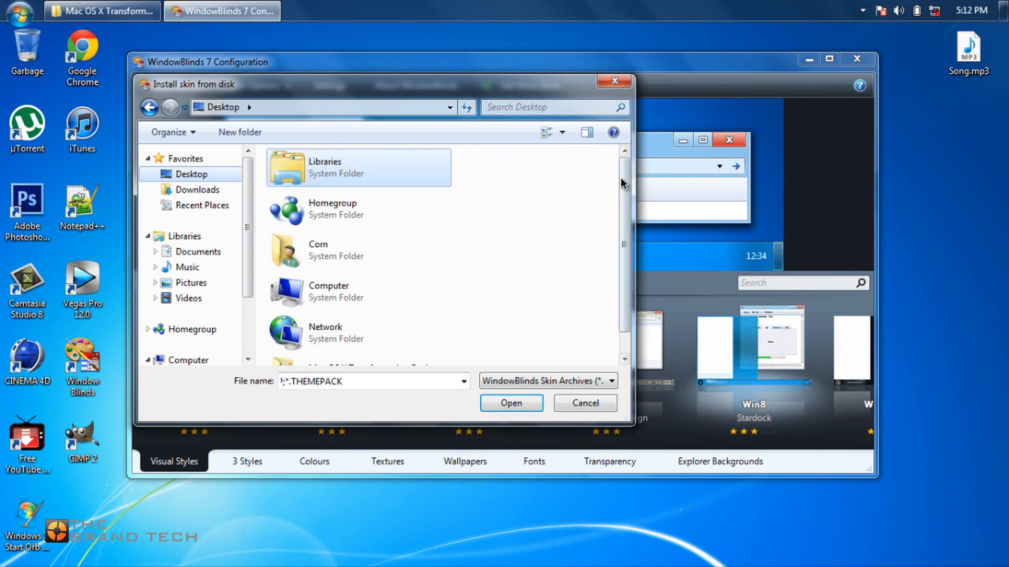
{"action": "left_click_drag", "start_coordinate": [620, 181], "coordinate": [615, 244]}
{"action": "double_click", "coordinate": [350, 336]}
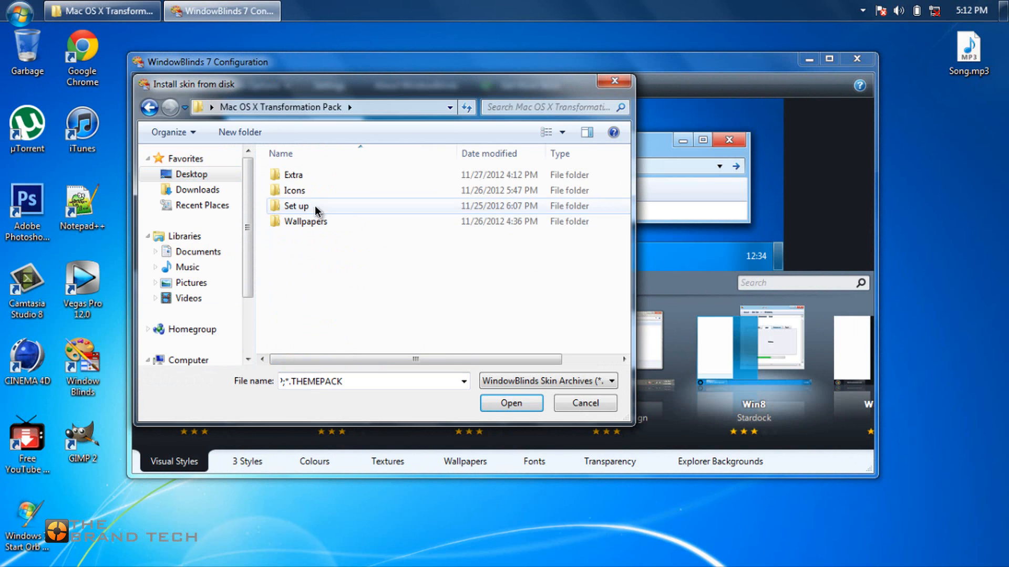
{"action": "double_click", "coordinate": [293, 175]}
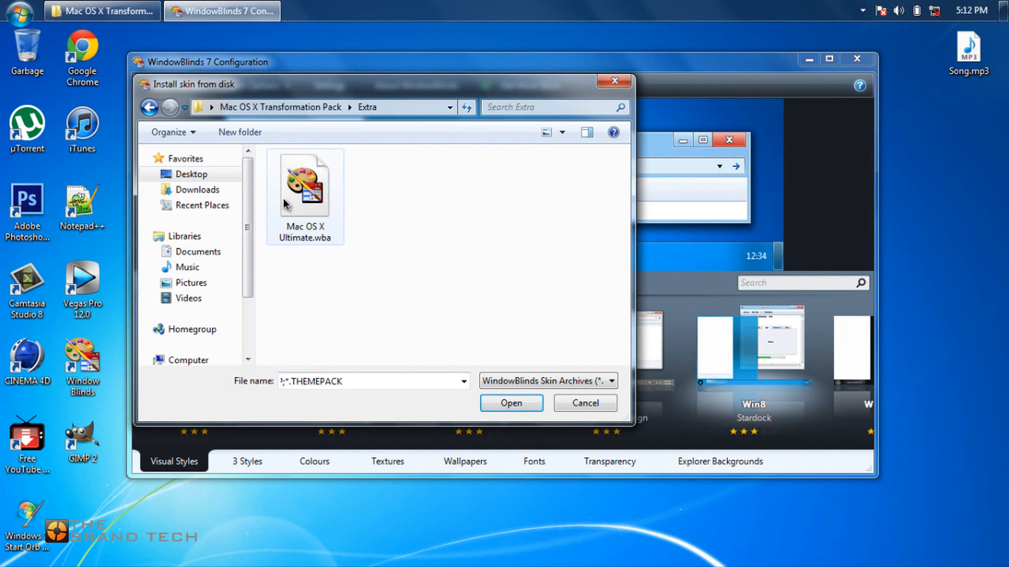
{"action": "left_click", "coordinate": [304, 201]}
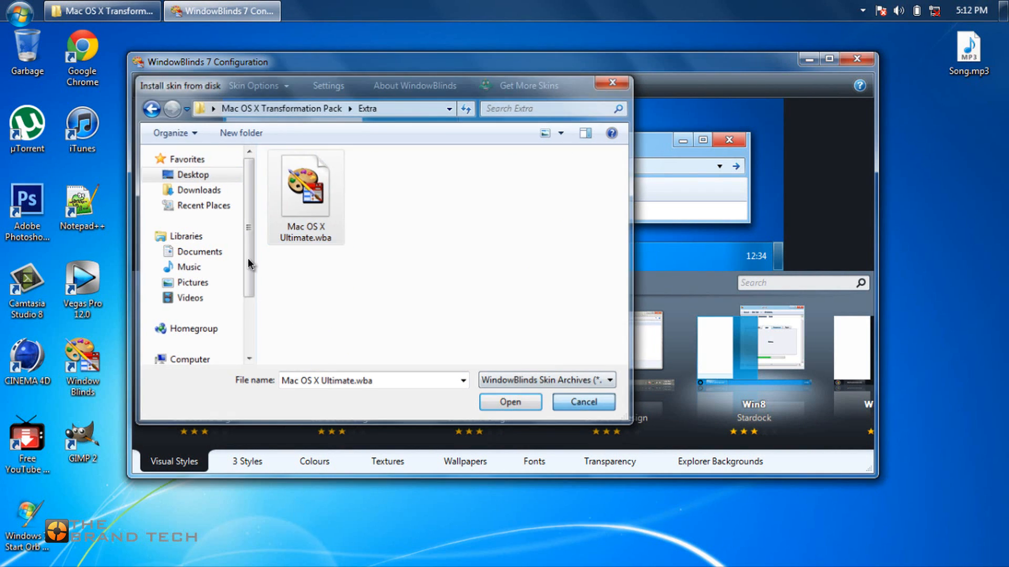
{"action": "left_click", "coordinate": [578, 404]}
Apply the Mac OS X Ultimate visual style, continue past the trial notice and close the WindowBlinds configuration.
{"action": "left_click_drag", "start_coordinate": [736, 440], "coordinate": [550, 444]}
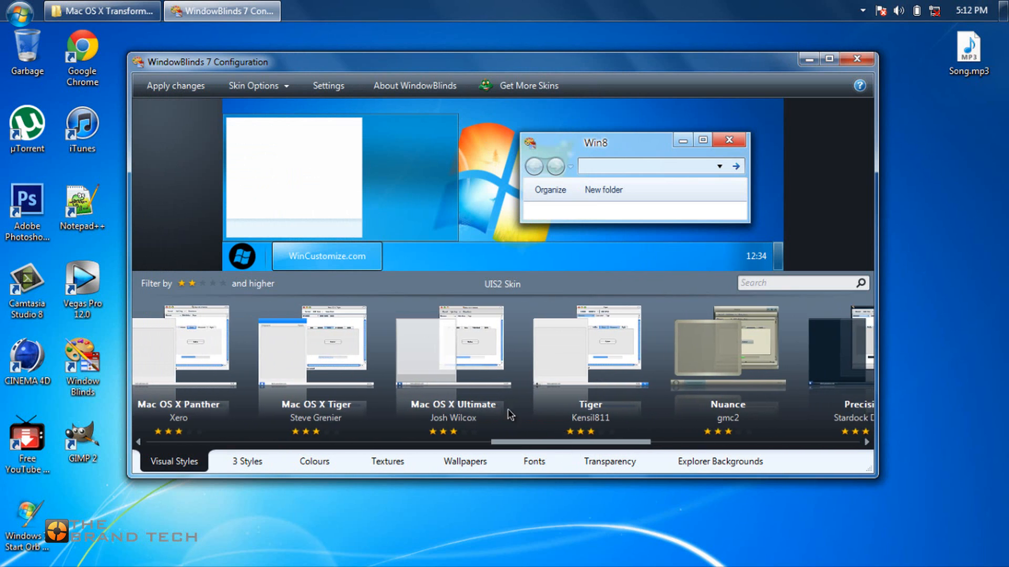
{"action": "left_click", "coordinate": [452, 362]}
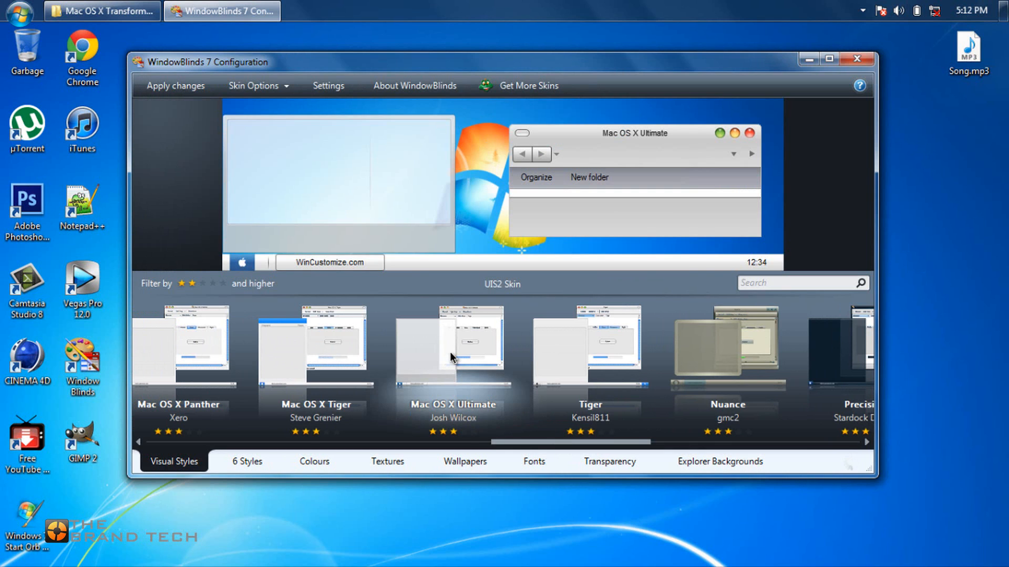
{"action": "double_click", "coordinate": [450, 355]}
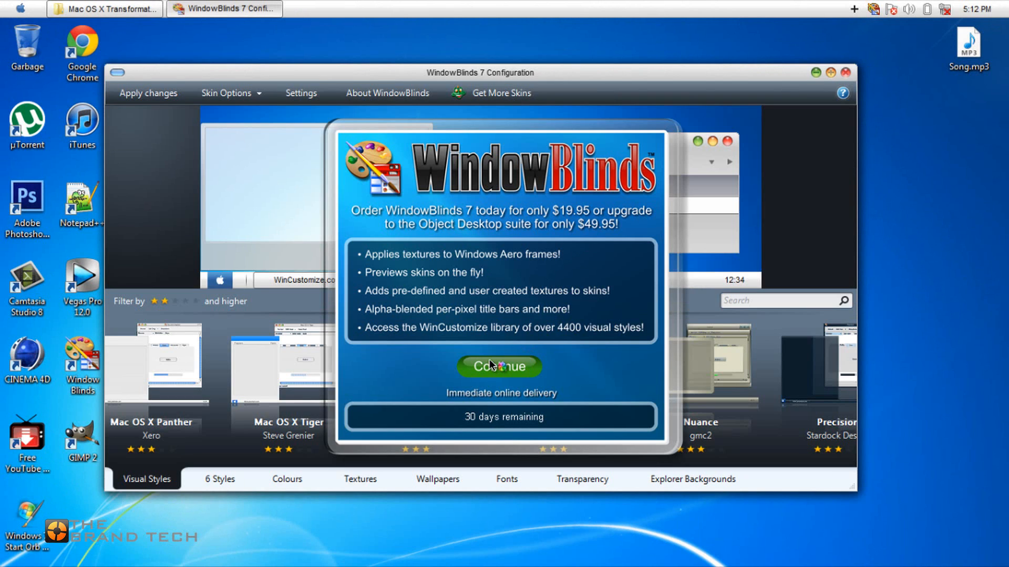
{"action": "left_click", "coordinate": [490, 363]}
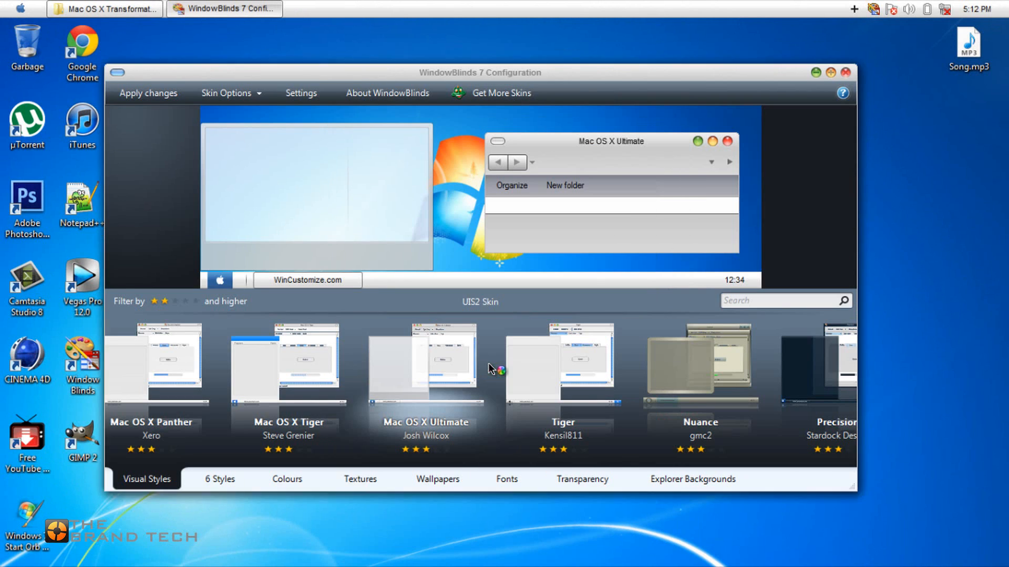
{"action": "left_click", "coordinate": [844, 73]}
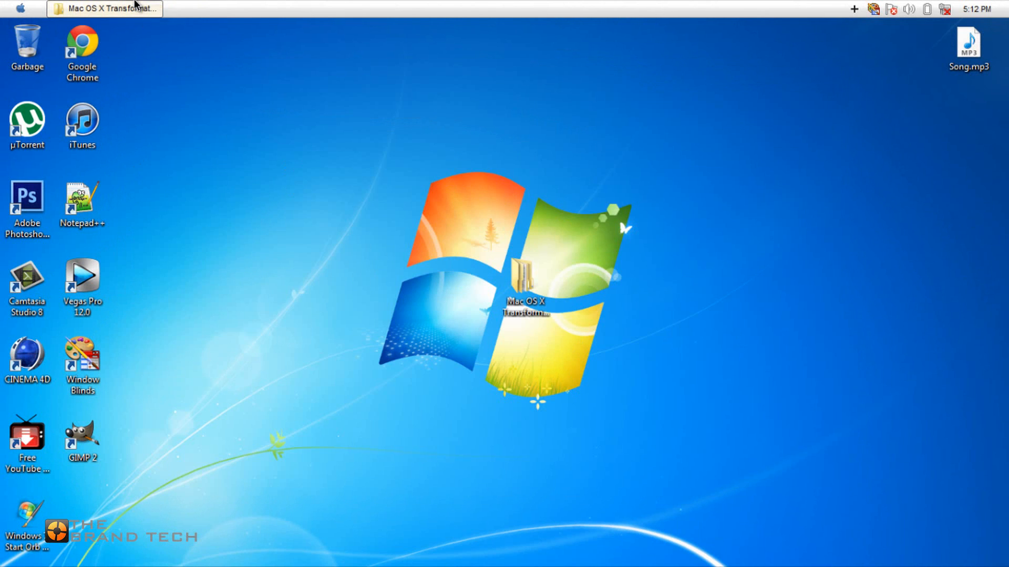
Set 04.jpg from the pack's Wallpapers folder as the desktop background and return to the pack folder.
{"action": "left_click", "coordinate": [135, 7]}
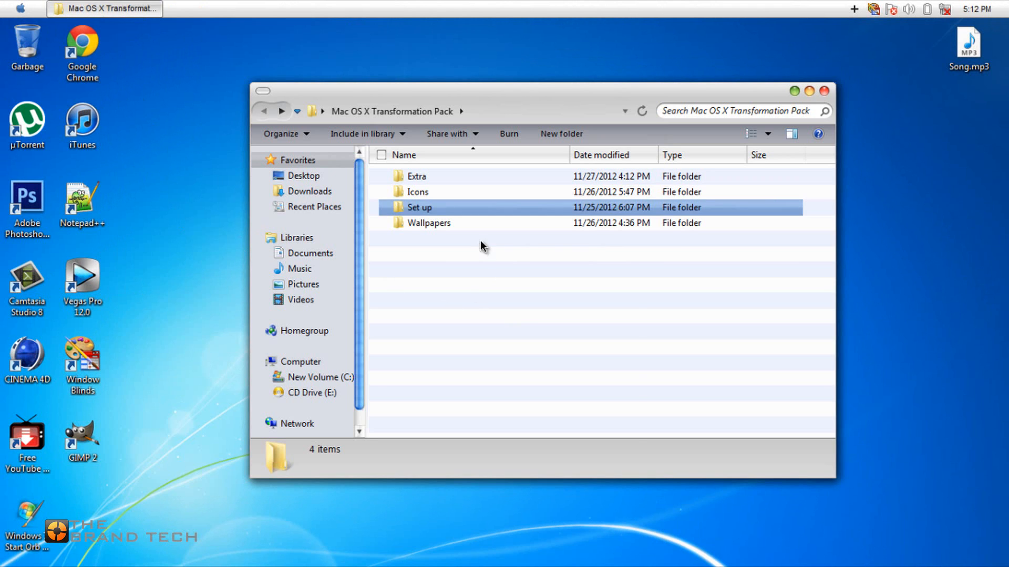
{"action": "double_click", "coordinate": [466, 219]}
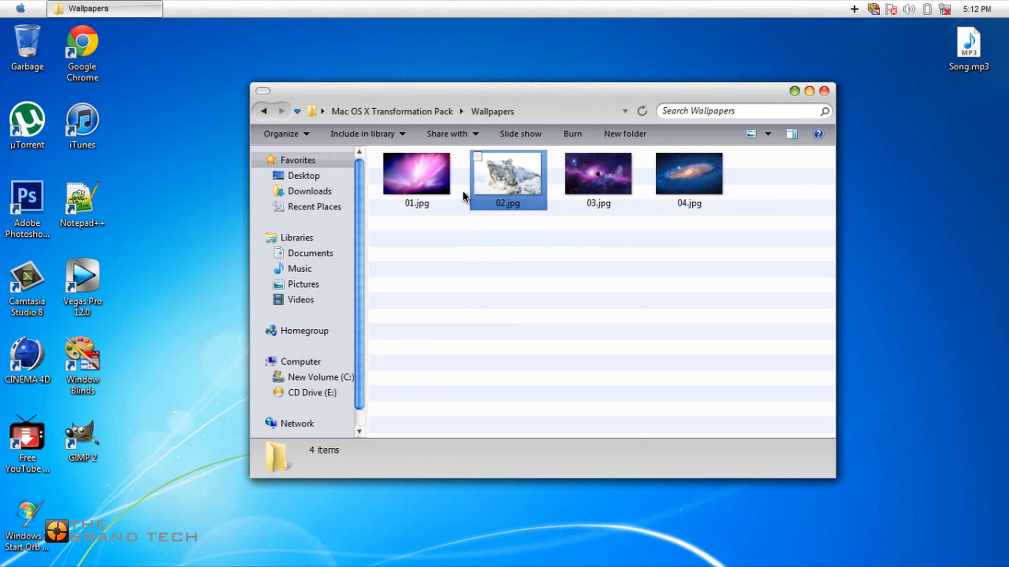
{"action": "double_click", "coordinate": [658, 176]}
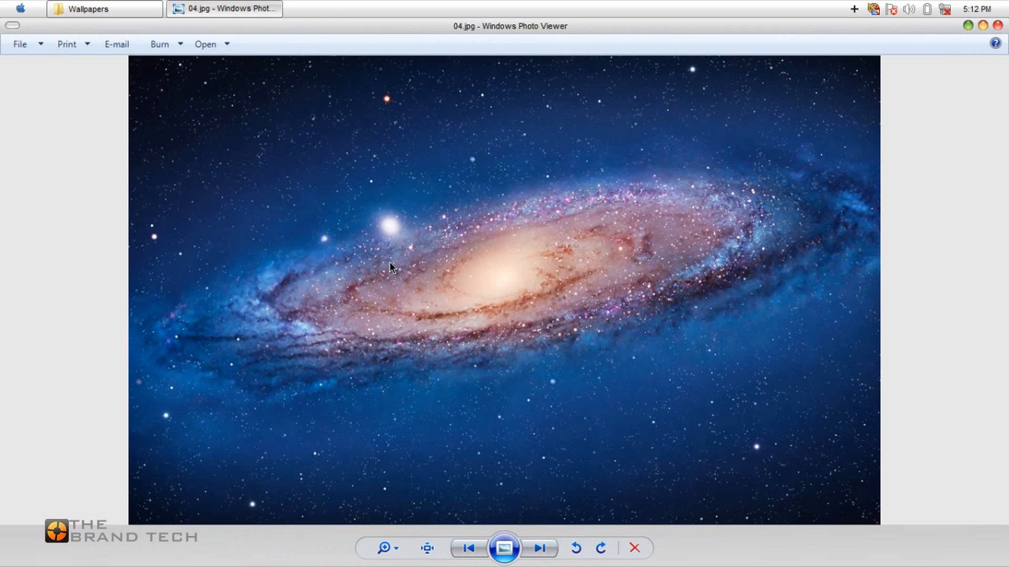
{"action": "right_click", "coordinate": [383, 251]}
{"action": "left_click", "coordinate": [430, 282]}
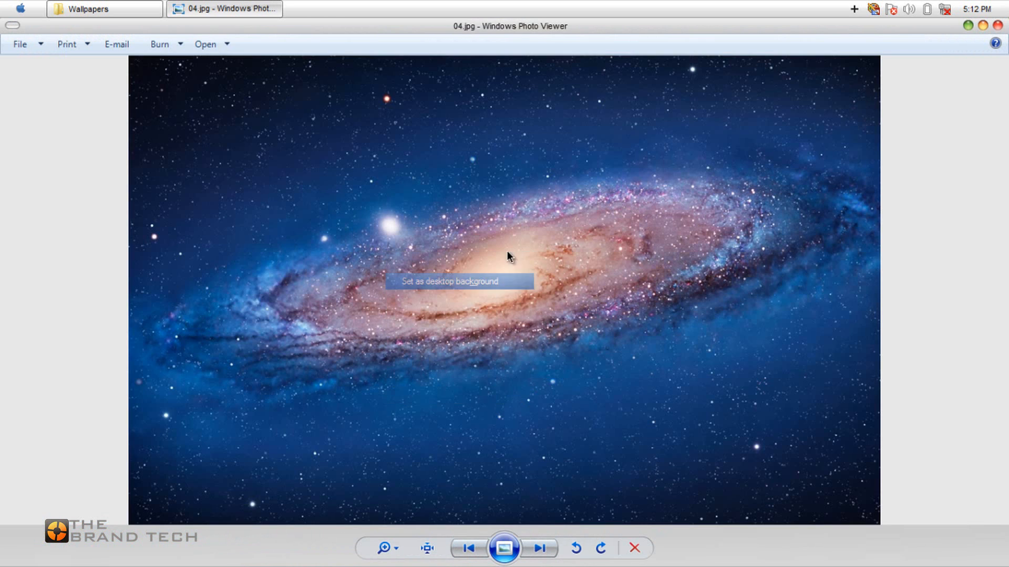
{"action": "left_click", "coordinate": [997, 27]}
{"action": "left_click", "coordinate": [610, 241]}
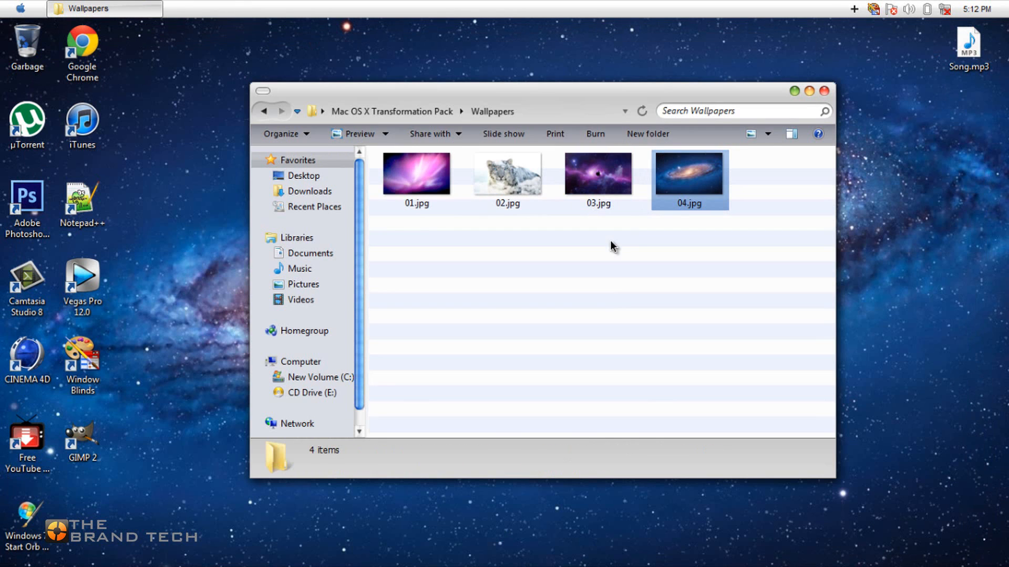
{"action": "left_click", "coordinate": [263, 111]}
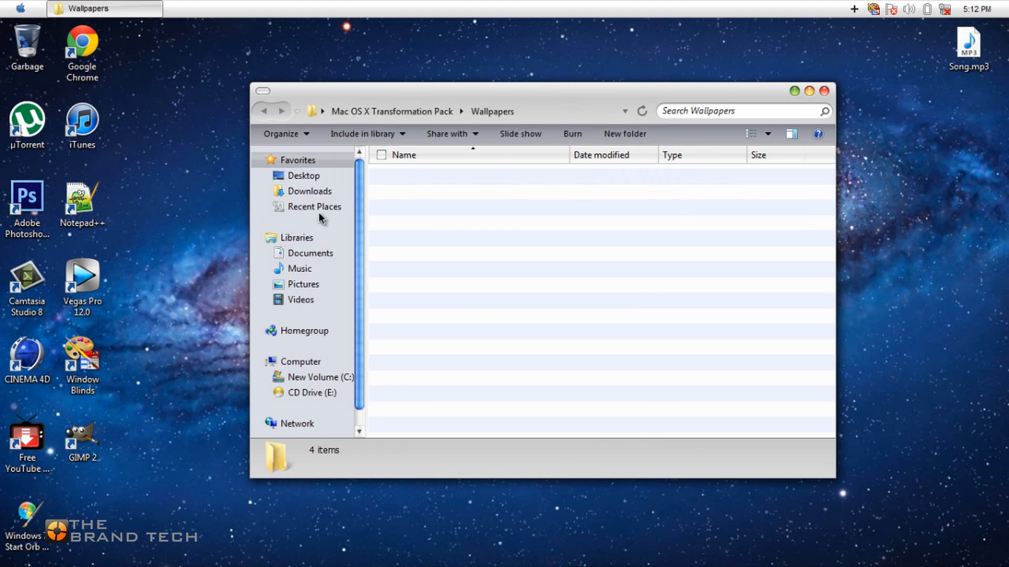
{"action": "left_click", "coordinate": [530, 310]}
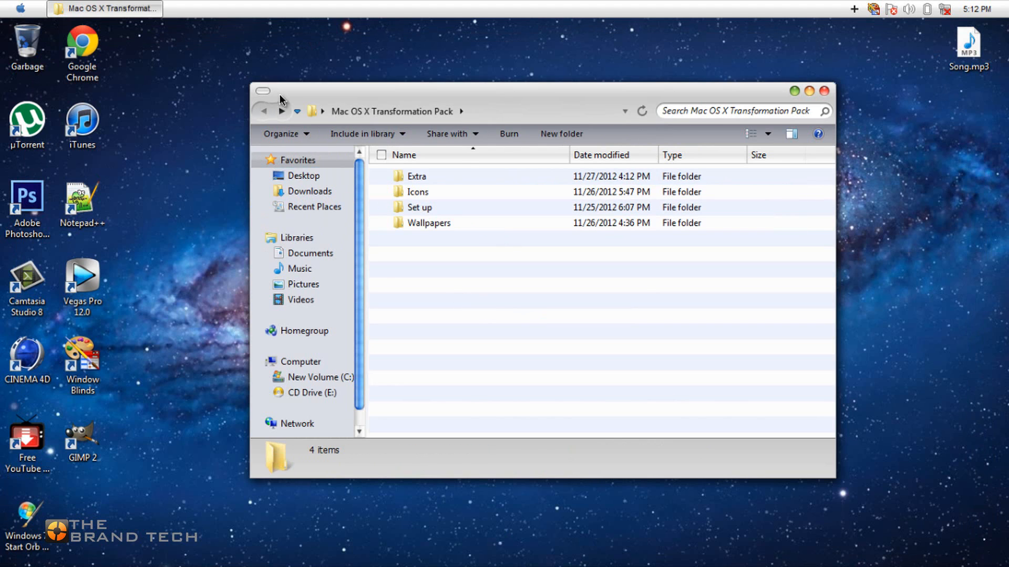
Launch the Nexus dock, keep it running despite its elevated privileges, and try the dock's GarageBand shortcut, closing the opened window.
{"action": "left_click", "coordinate": [21, 8]}
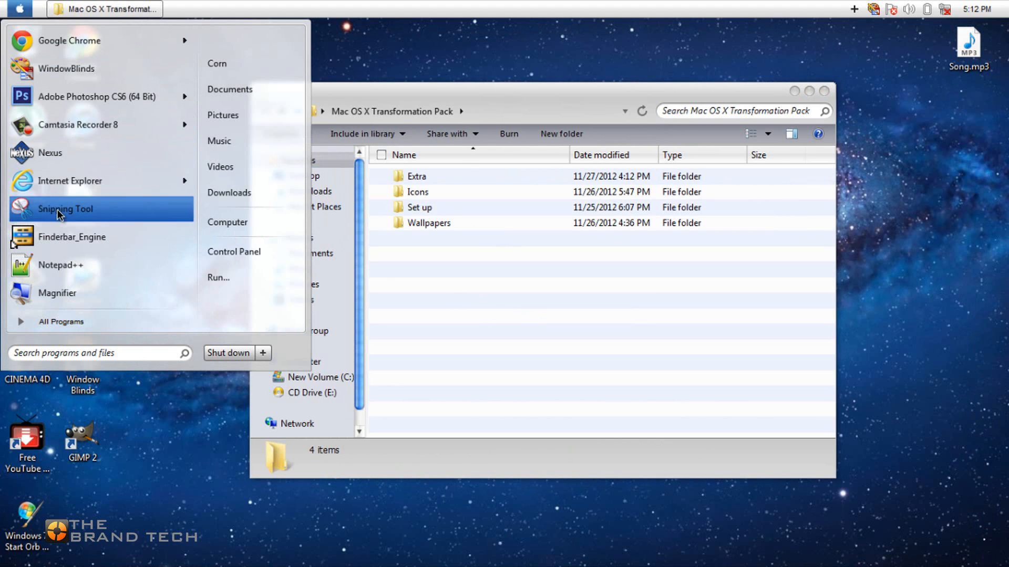
{"action": "left_click", "coordinate": [46, 159]}
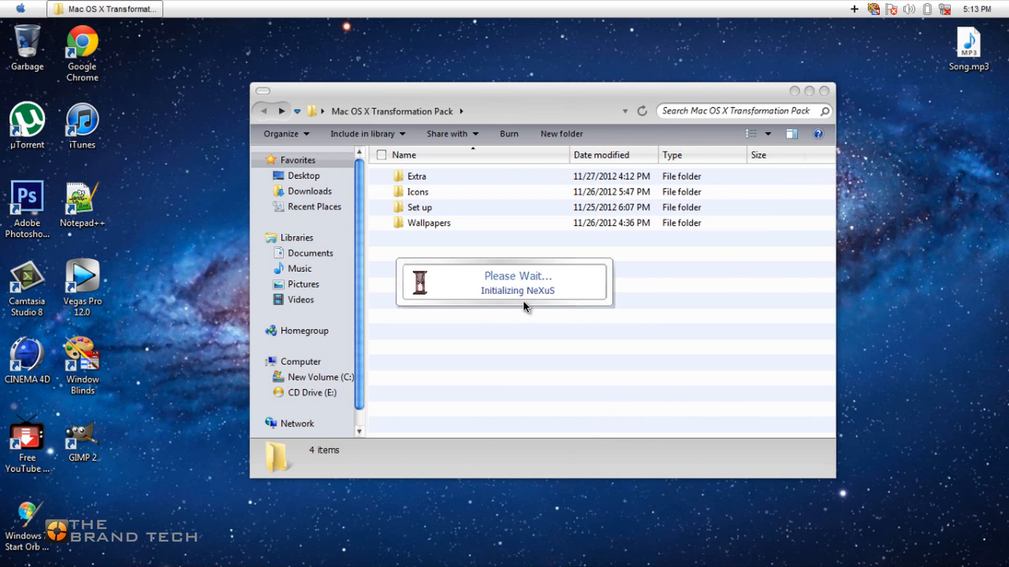
{"action": "left_click", "coordinate": [399, 179]}
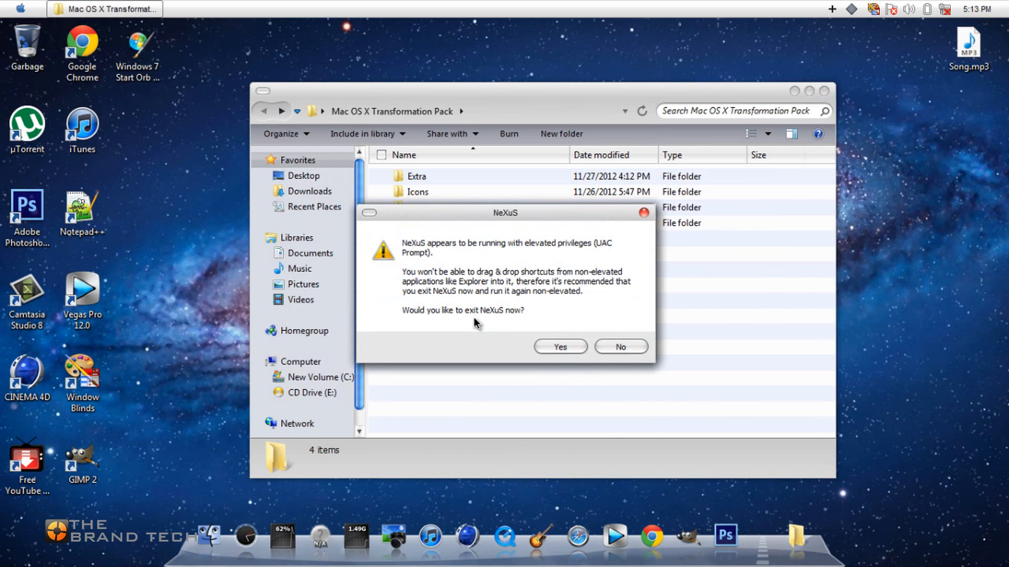
{"action": "left_click", "coordinate": [619, 346]}
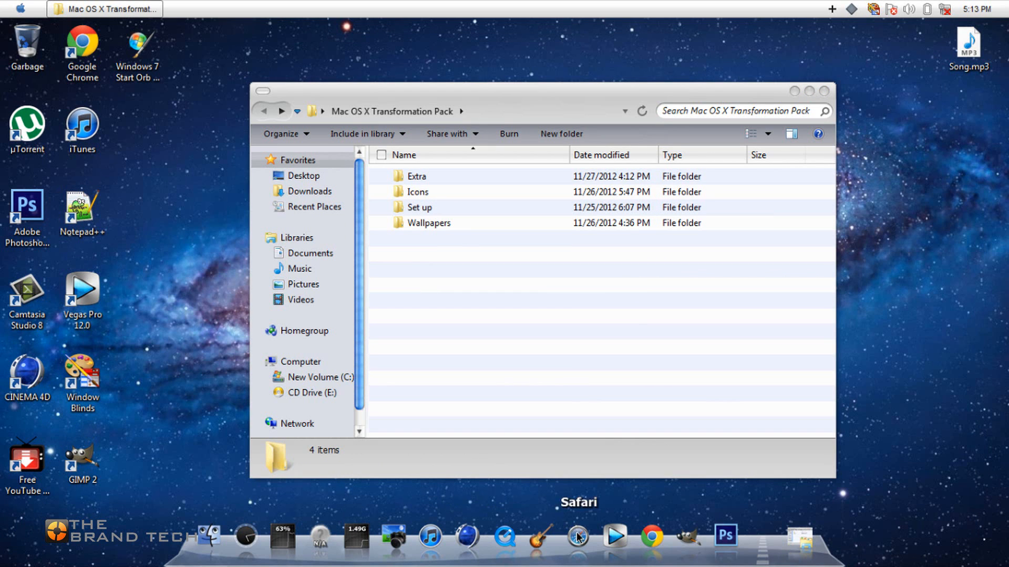
{"action": "left_click", "coordinate": [540, 537]}
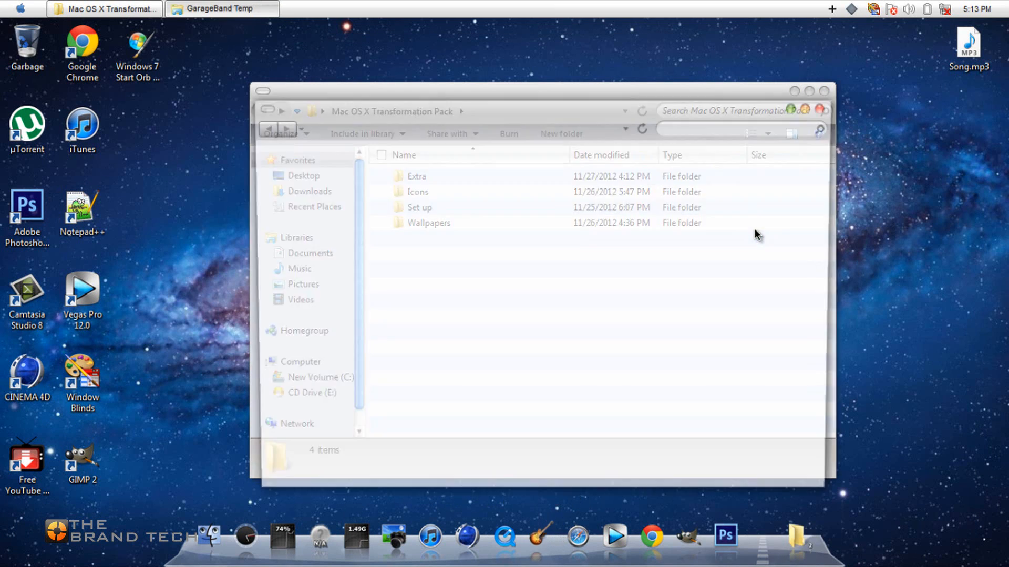
{"action": "left_click", "coordinate": [819, 106]}
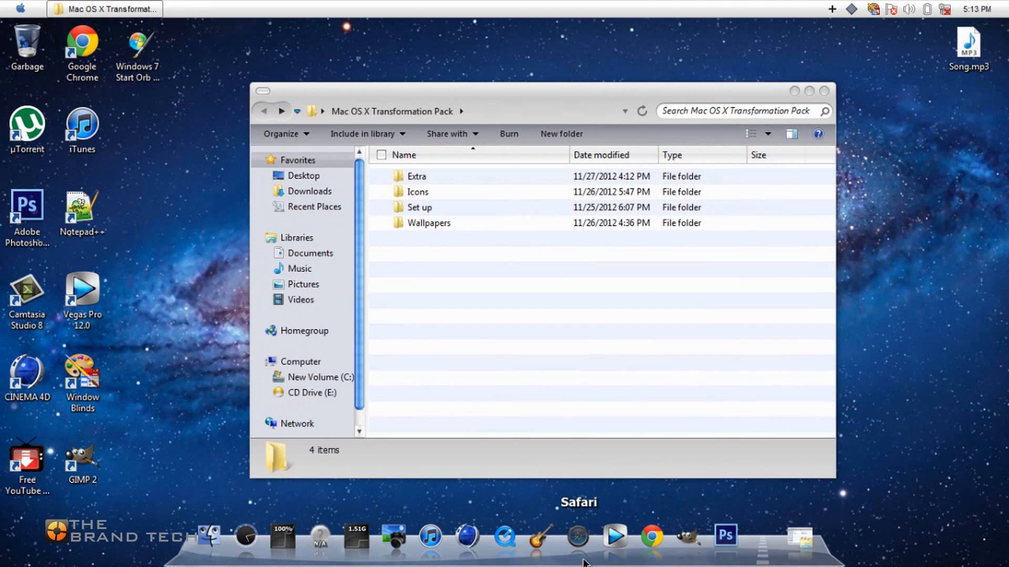
Open the Nexus dock's preferences and review its screen position and behavior settings, including auto-hide and multiple sessions.
{"action": "right_click", "coordinate": [584, 559]}
{"action": "mouse_move", "coordinate": [676, 547]}
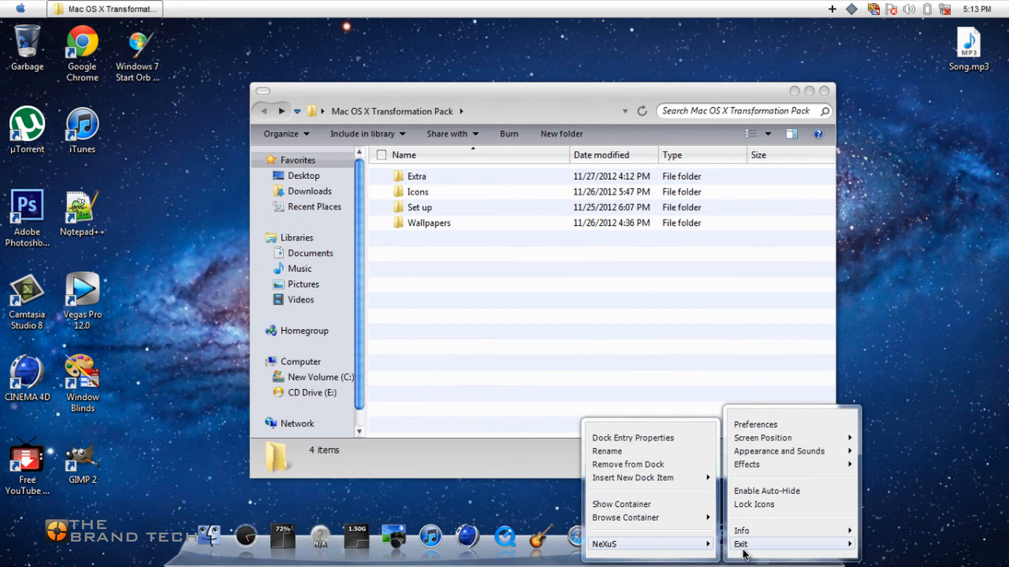
{"action": "left_click", "coordinate": [755, 424]}
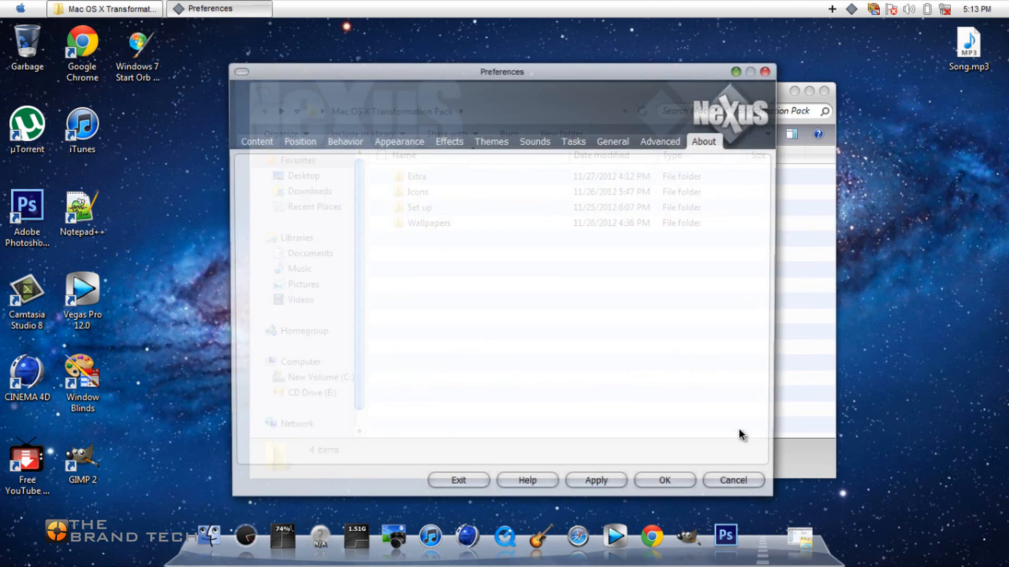
{"action": "left_click", "coordinate": [293, 144]}
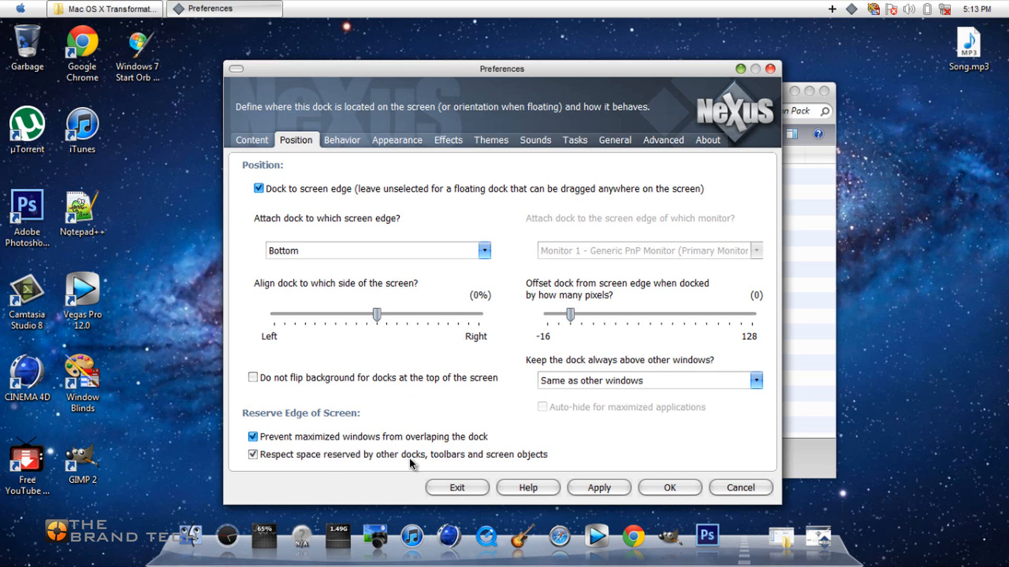
{"action": "left_click", "coordinate": [342, 140]}
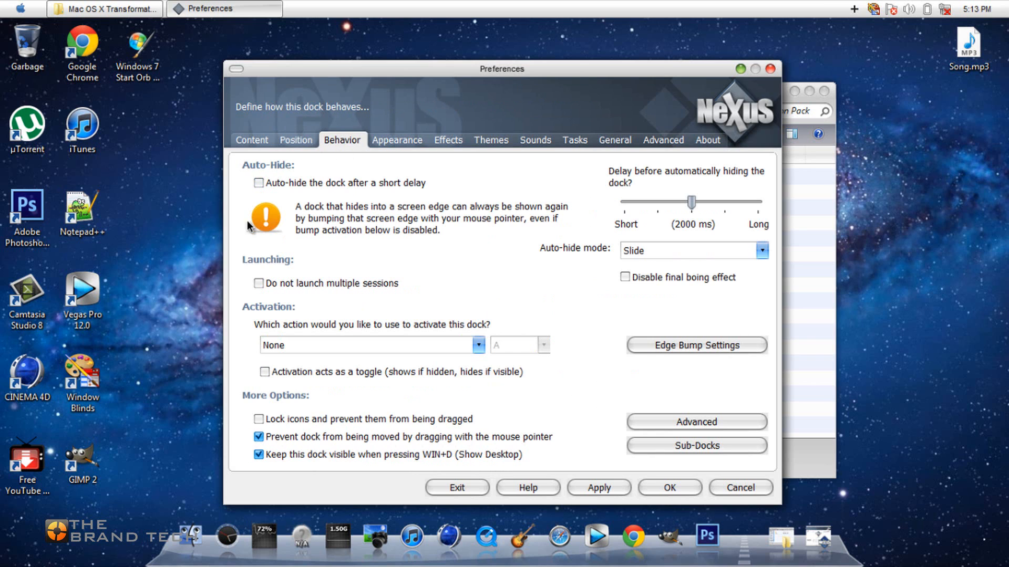
{"action": "left_click", "coordinate": [259, 183]}
{"action": "left_click", "coordinate": [258, 284]}
Use Gloss Circle Blue as the dock's indicator for applications that are currently running.
{"action": "left_click", "coordinate": [394, 144]}
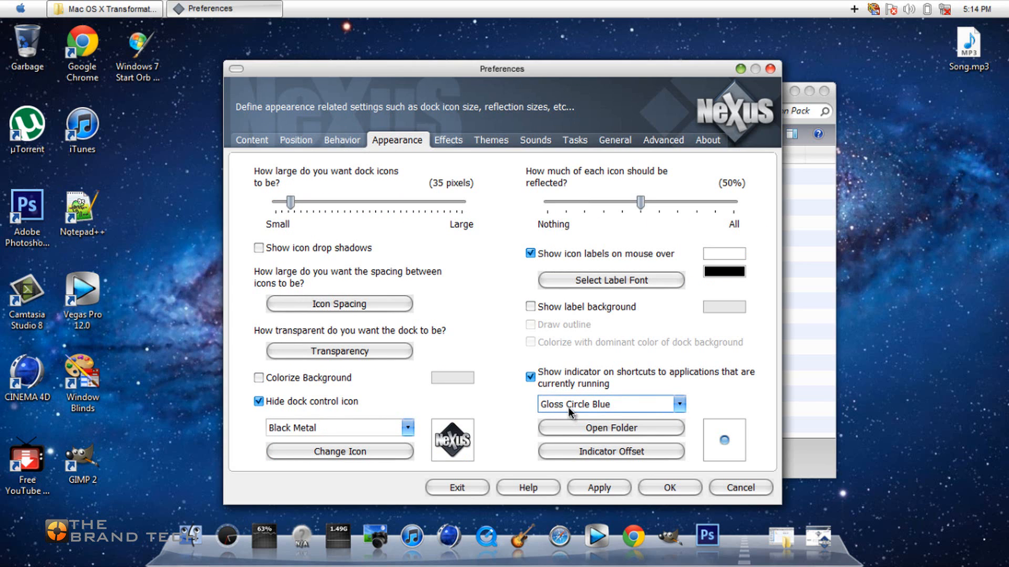
{"action": "left_click", "coordinate": [619, 408]}
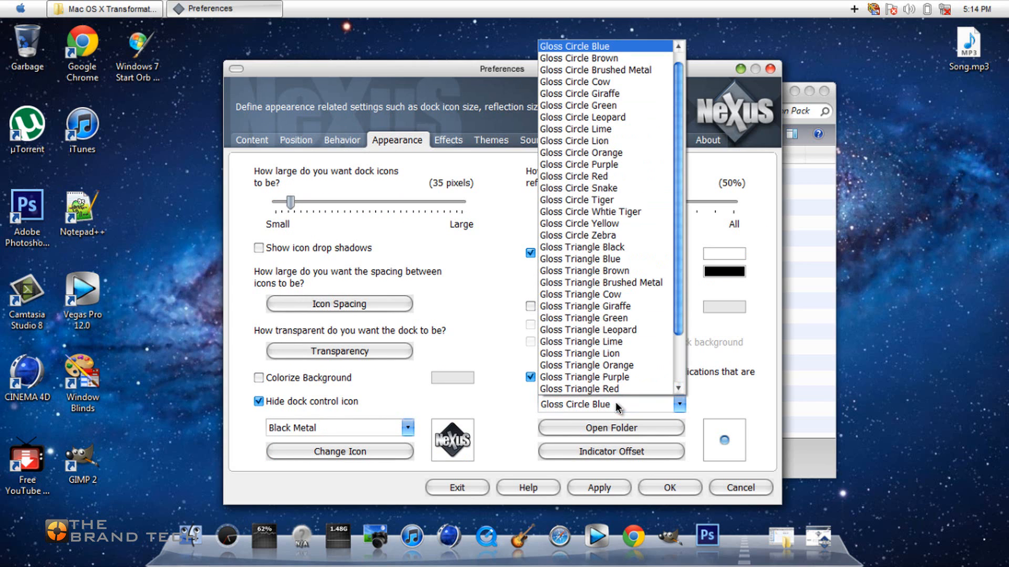
{"action": "left_click", "coordinate": [574, 54]}
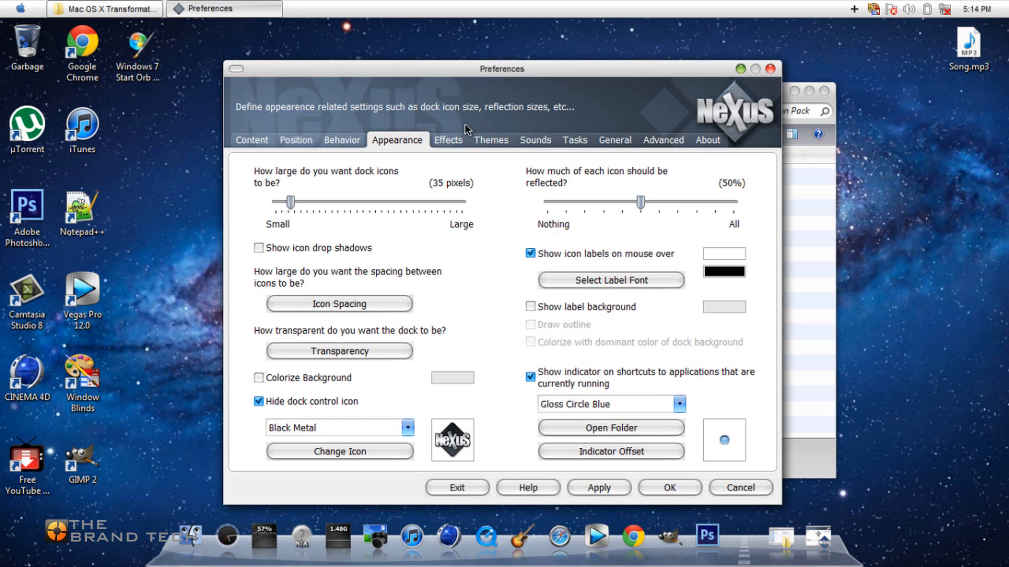
Review the dock's effects, themes, sounds, tasks, general and advanced settings, and apply and close the preferences.
{"action": "left_click", "coordinate": [450, 140]}
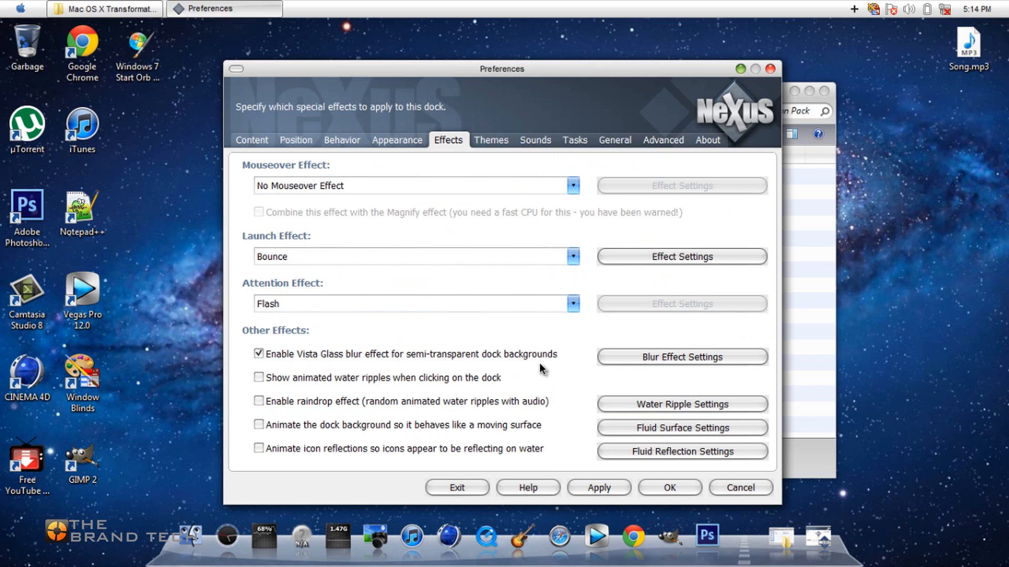
{"action": "left_click", "coordinate": [493, 141]}
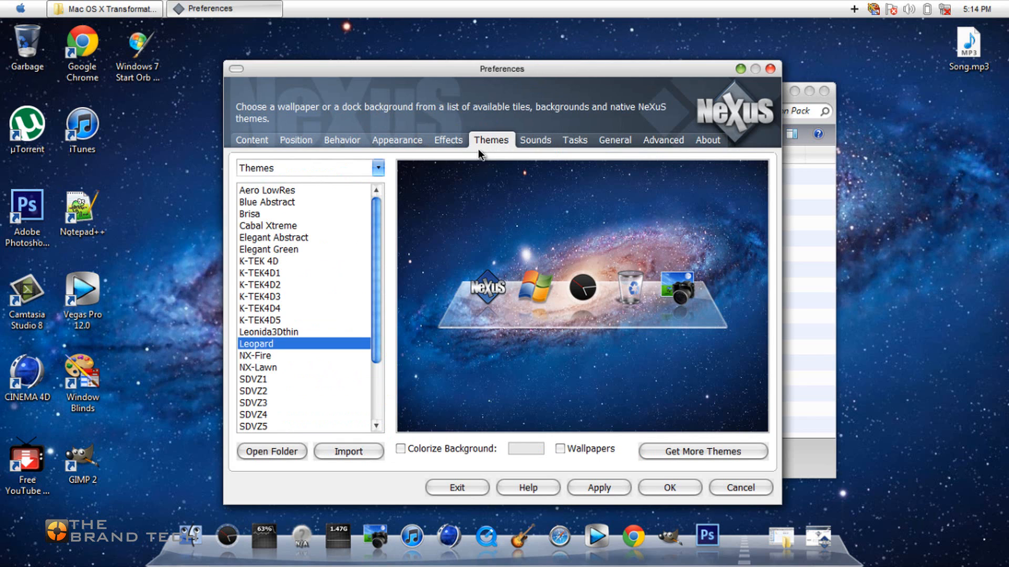
{"action": "left_click", "coordinate": [535, 141]}
{"action": "left_click", "coordinate": [572, 143]}
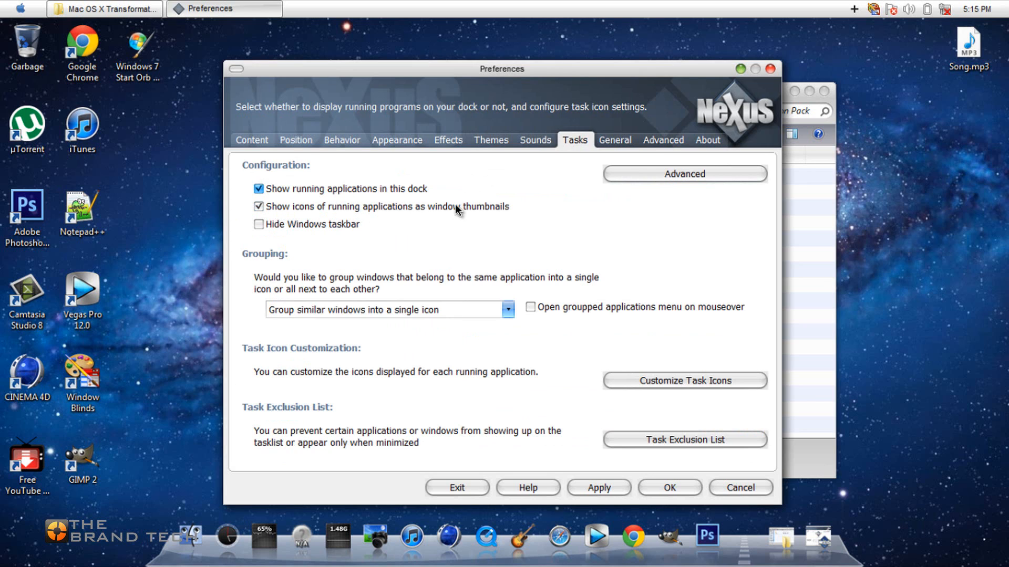
{"action": "left_click", "coordinate": [607, 143]}
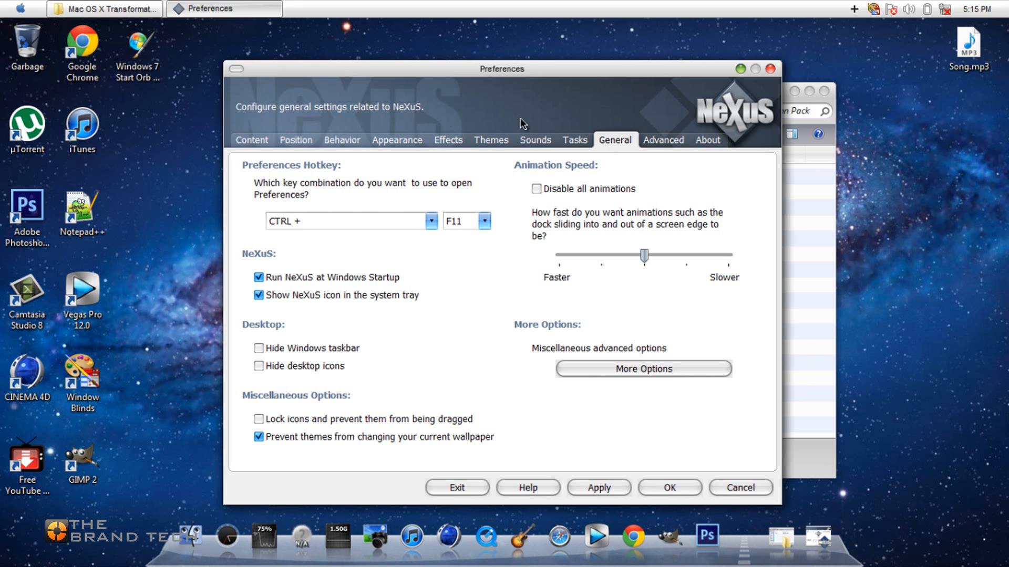
{"action": "left_click", "coordinate": [663, 140]}
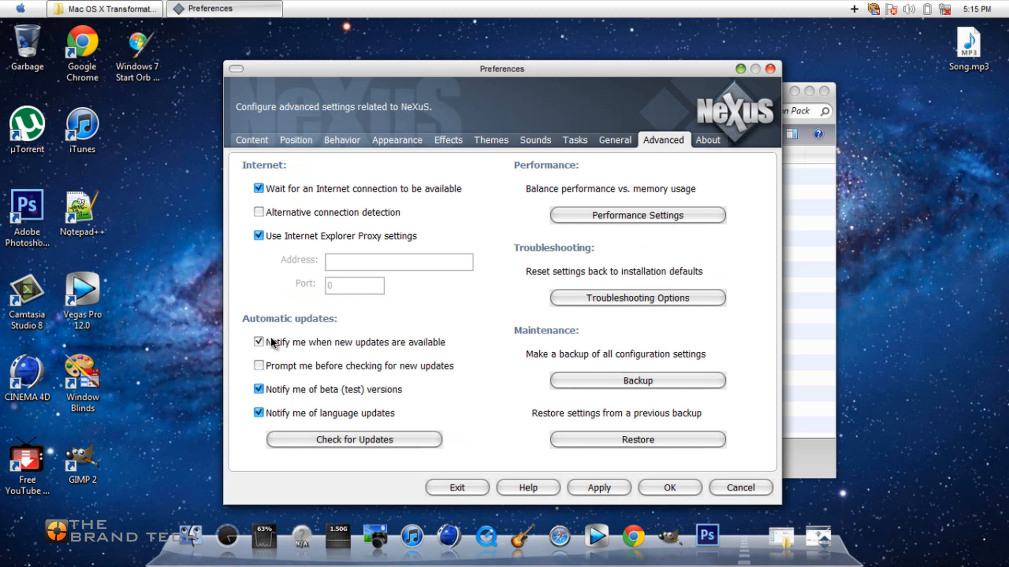
{"action": "left_click", "coordinate": [599, 488]}
{"action": "left_click", "coordinate": [670, 488]}
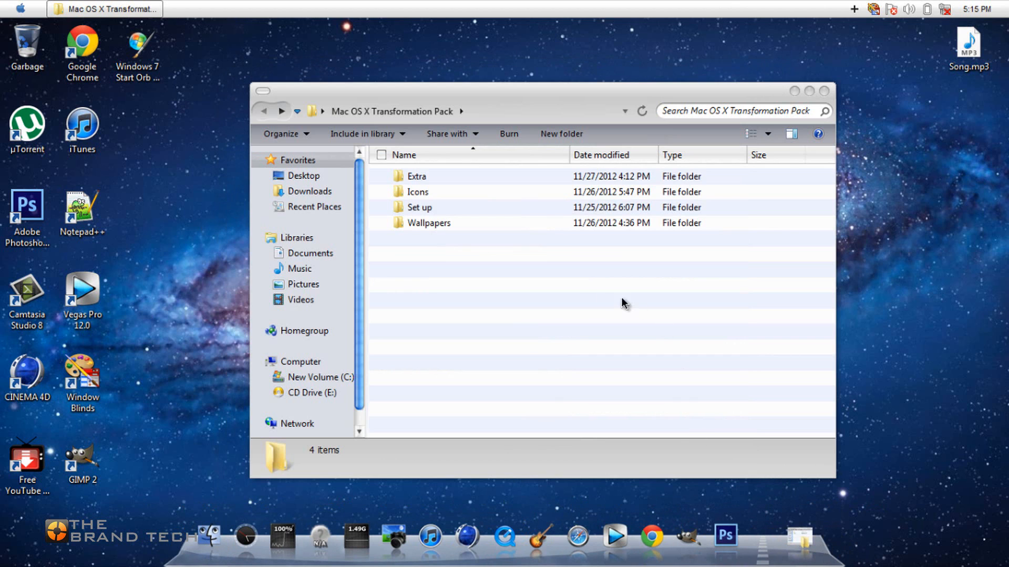
Open the transformation pack's Icons folder and examine the GarageBand and Search shortcuts supplied for the dock.
{"action": "left_click", "coordinate": [442, 193]}
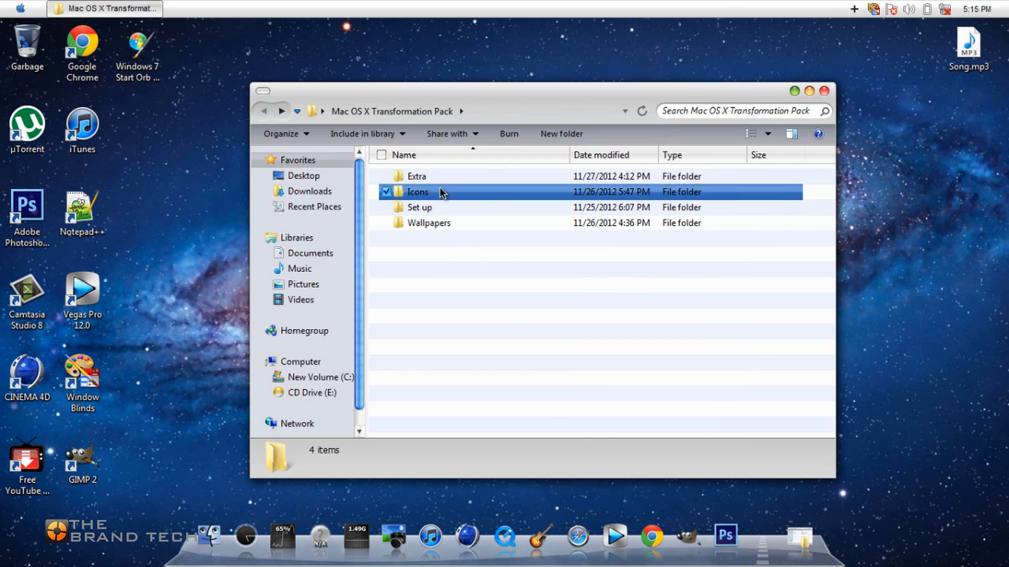
{"action": "double_click", "coordinate": [442, 192]}
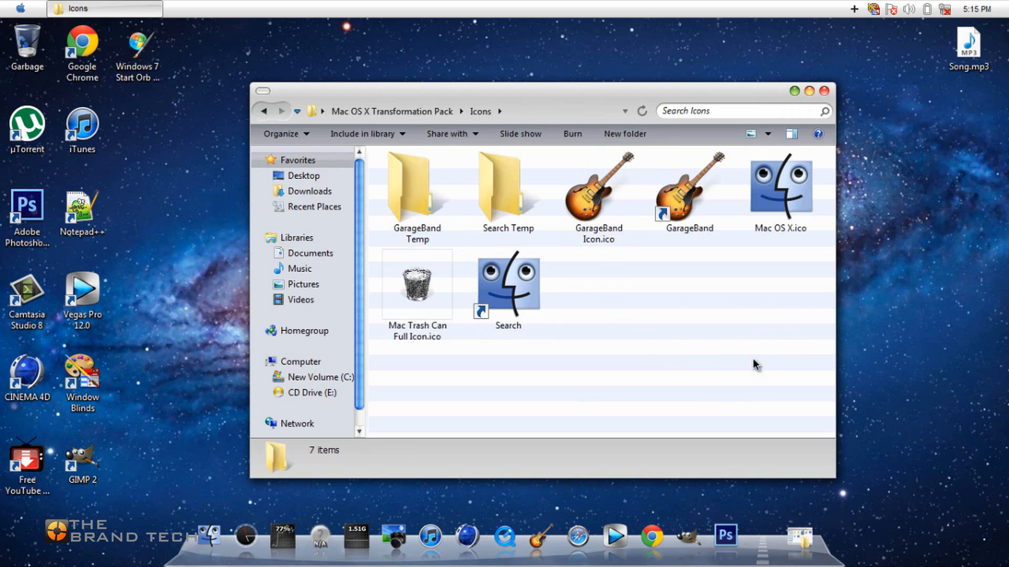
{"action": "left_click_drag", "start_coordinate": [811, 393], "coordinate": [700, 357]}
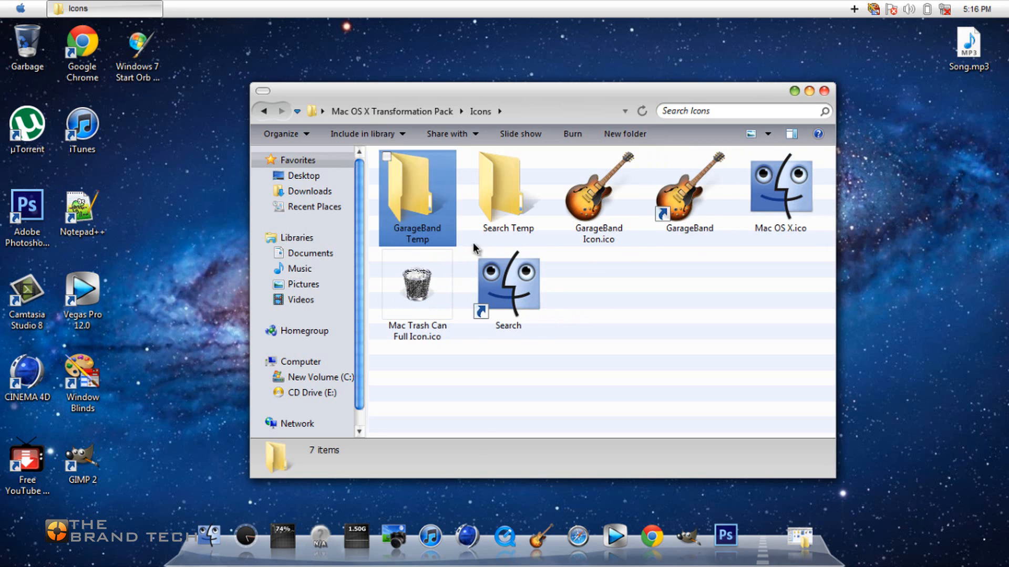
{"action": "mouse_move", "coordinate": [696, 192]}
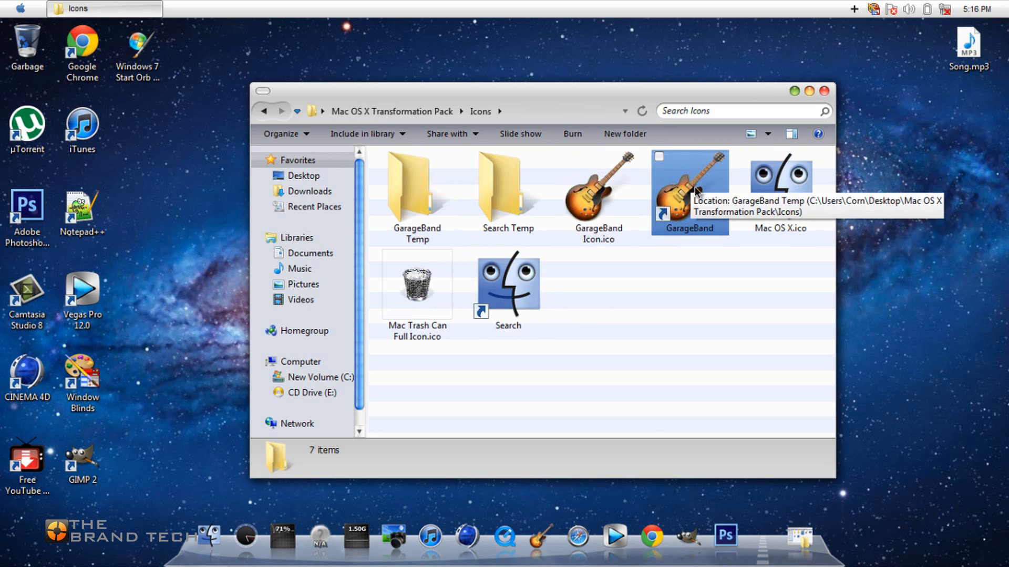
{"action": "left_click", "coordinate": [538, 536]}
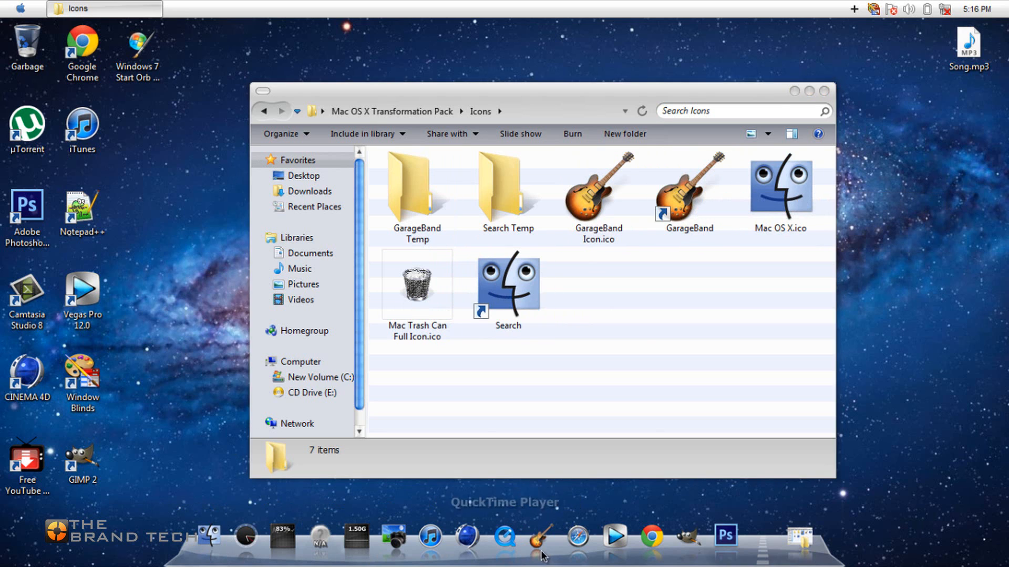
{"action": "left_click", "coordinate": [498, 296]}
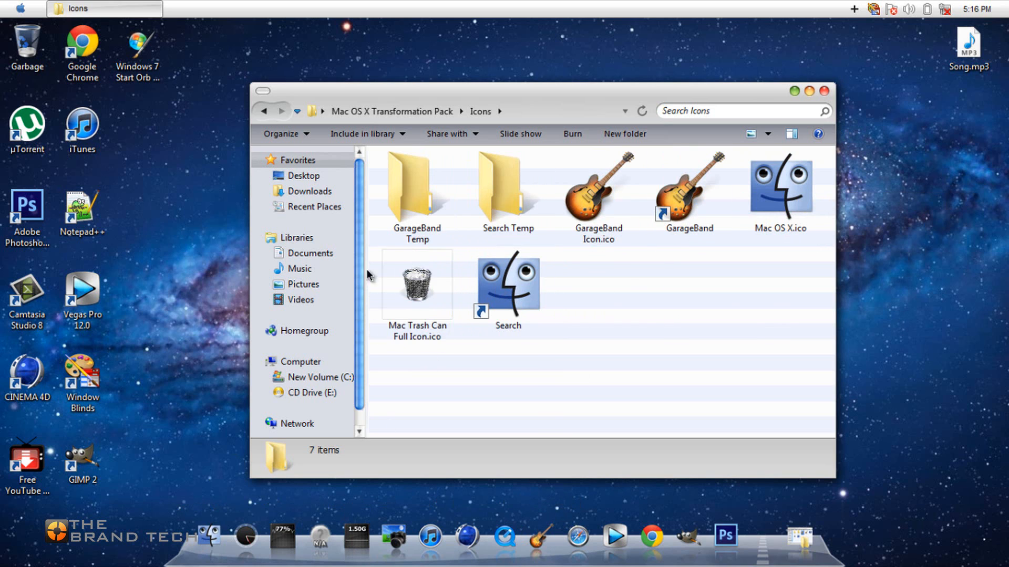
Create a desktop shortcut to the Garbage bin and open the new shortcut's properties.
{"action": "right_click", "coordinate": [18, 48]}
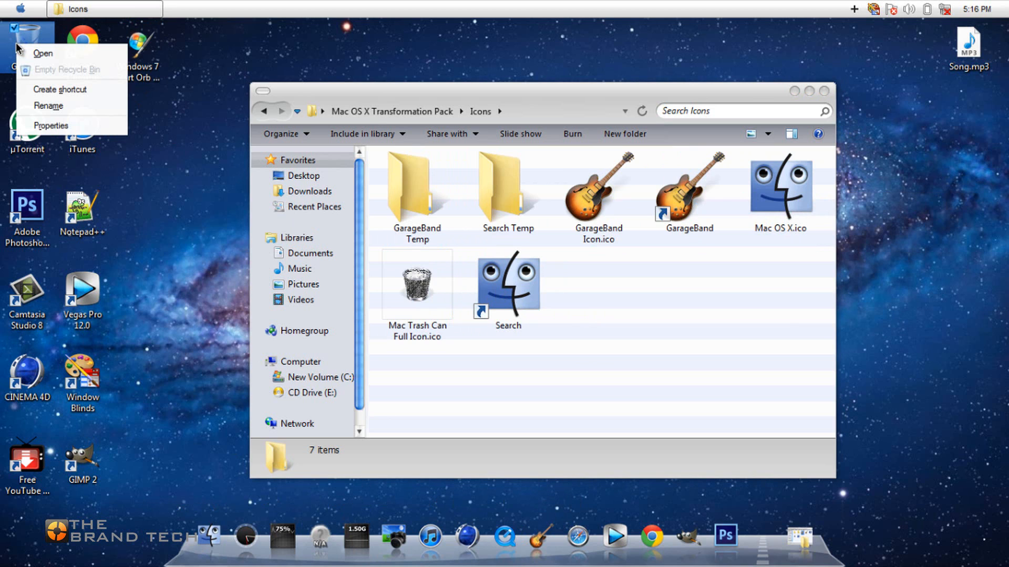
{"action": "left_click", "coordinate": [45, 90]}
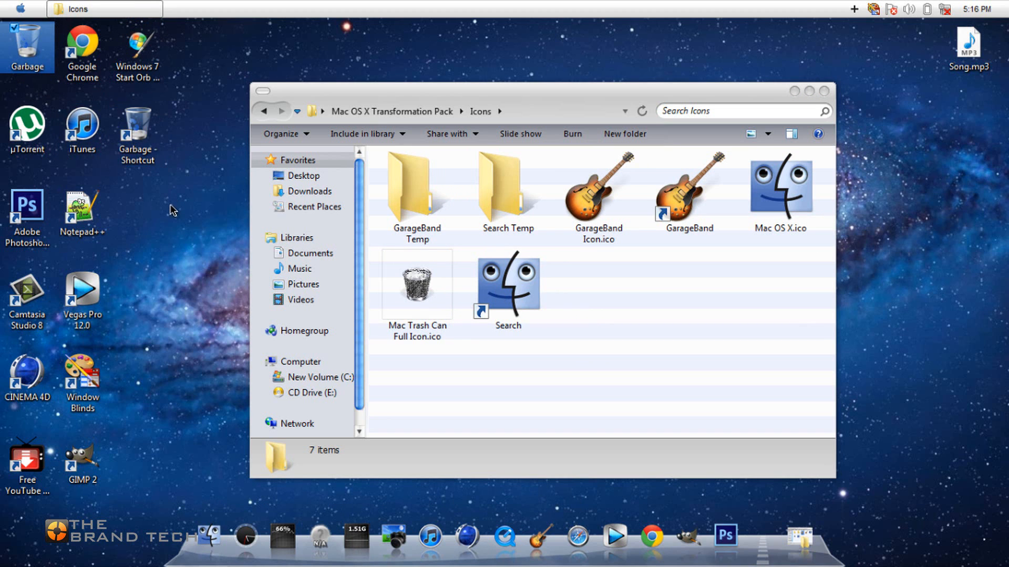
{"action": "right_click", "coordinate": [136, 129]}
{"action": "left_click", "coordinate": [169, 315]}
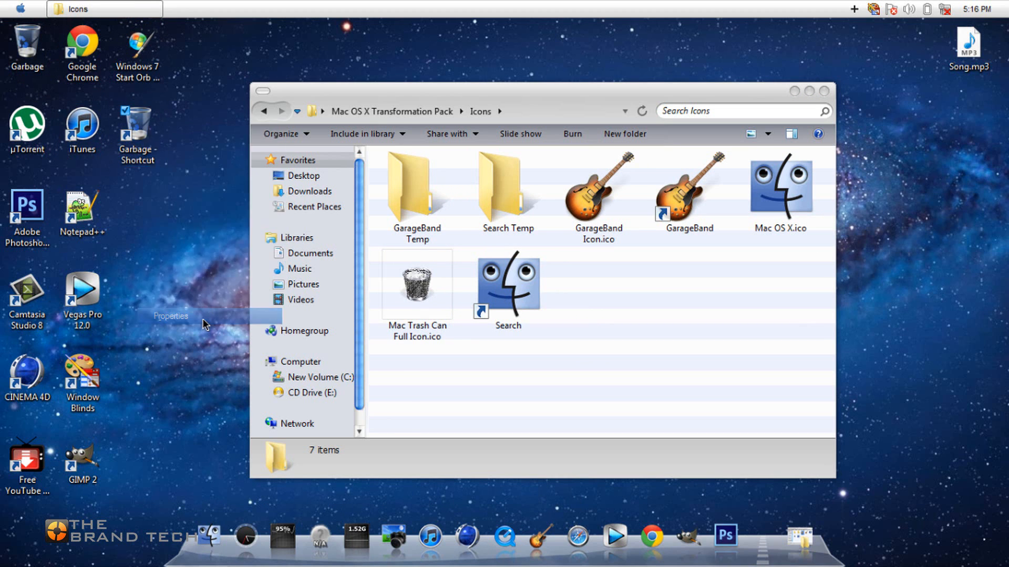
Change the Garbage shortcut's icon to Mac Trash Can Full Icon.ico from the Icons folder of the Mac OS X Transformation Pack on the desktop.
{"action": "left_click", "coordinate": [266, 377]}
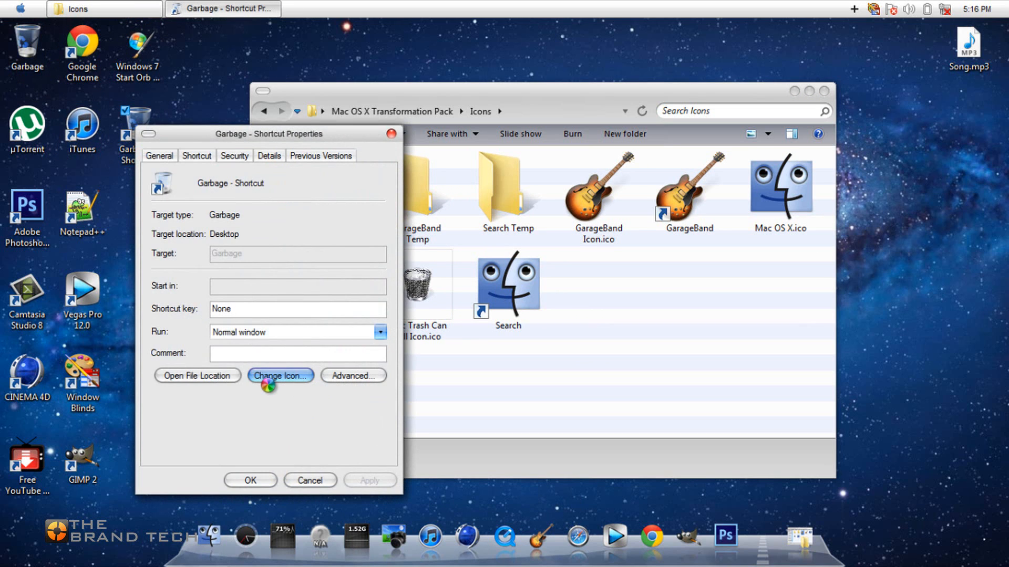
{"action": "left_click", "coordinate": [361, 237]}
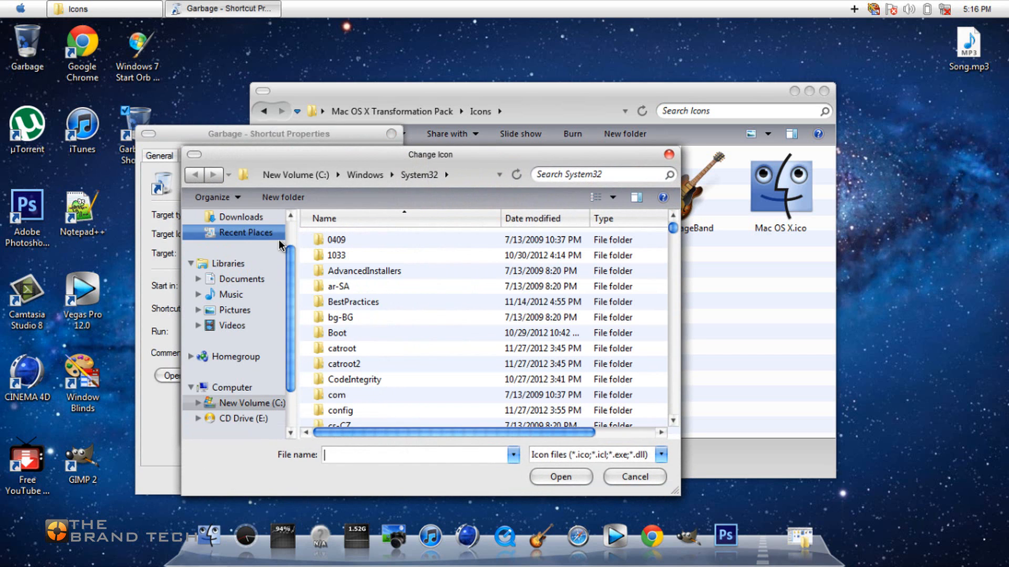
{"action": "left_click", "coordinate": [253, 245]}
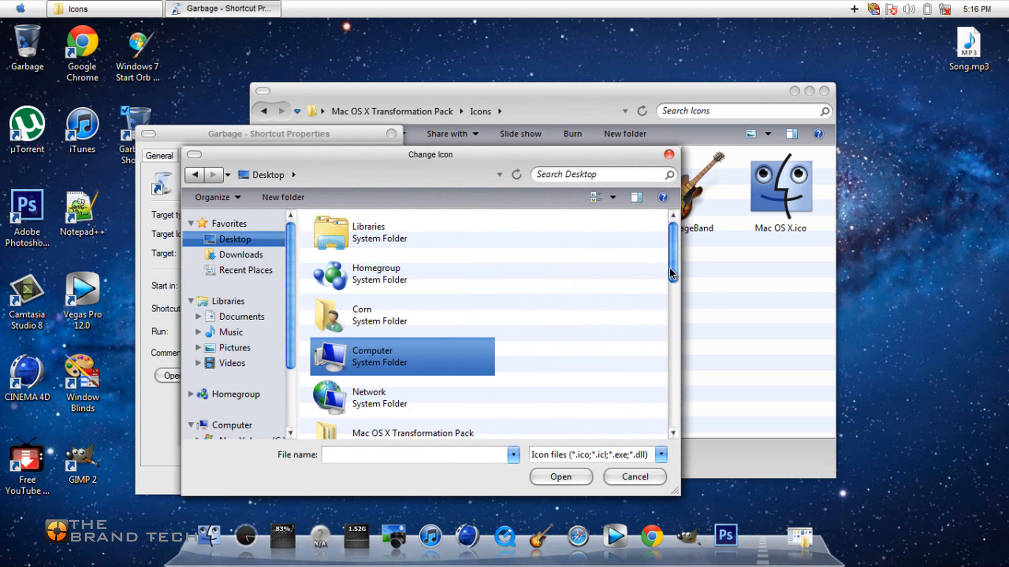
{"action": "left_click_drag", "start_coordinate": [672, 259], "coordinate": [672, 304]}
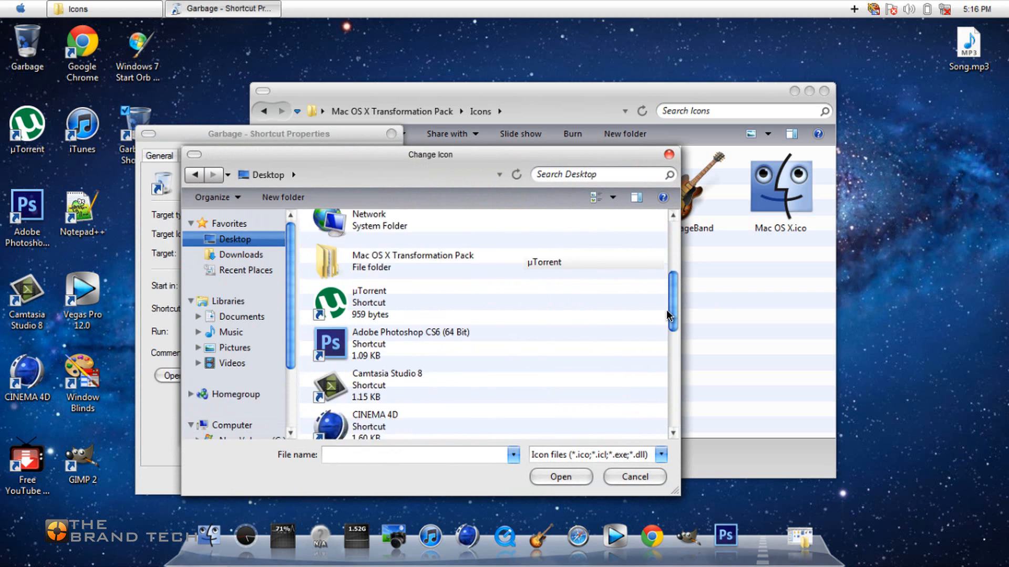
{"action": "double_click", "coordinate": [441, 269]}
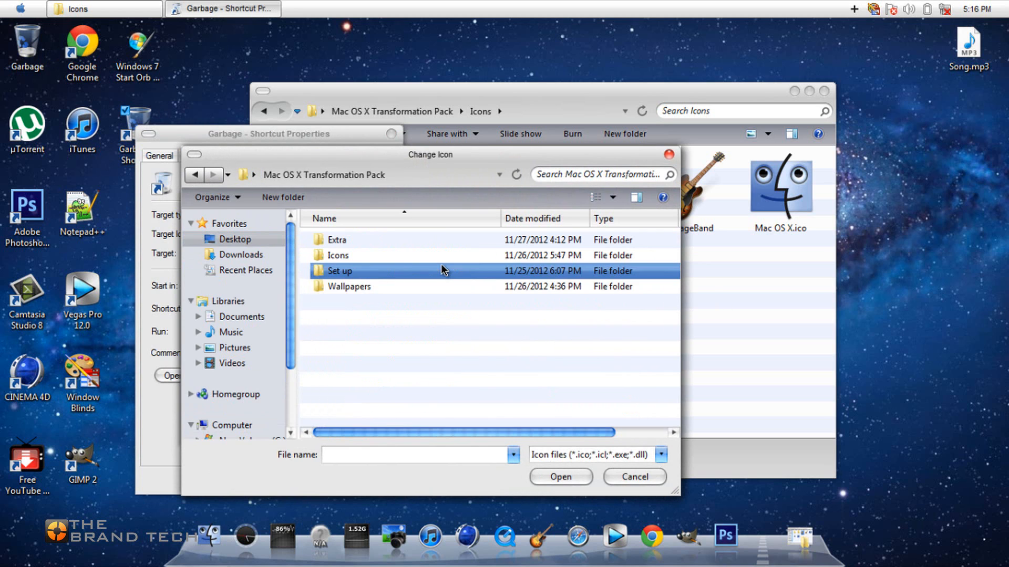
{"action": "left_click", "coordinate": [386, 266]}
{"action": "double_click", "coordinate": [380, 257]}
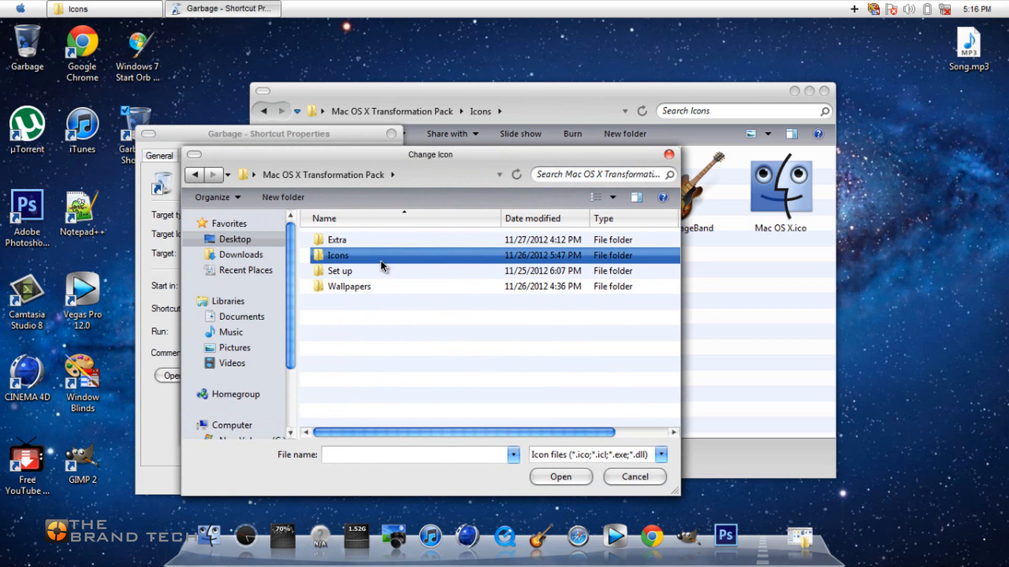
{"action": "left_click", "coordinate": [442, 362]}
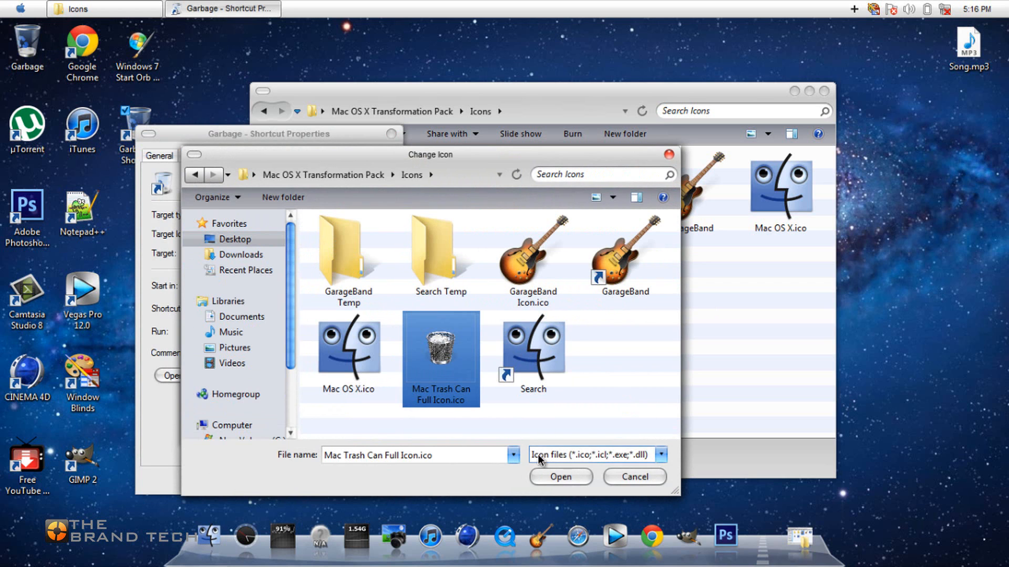
{"action": "left_click", "coordinate": [559, 478]}
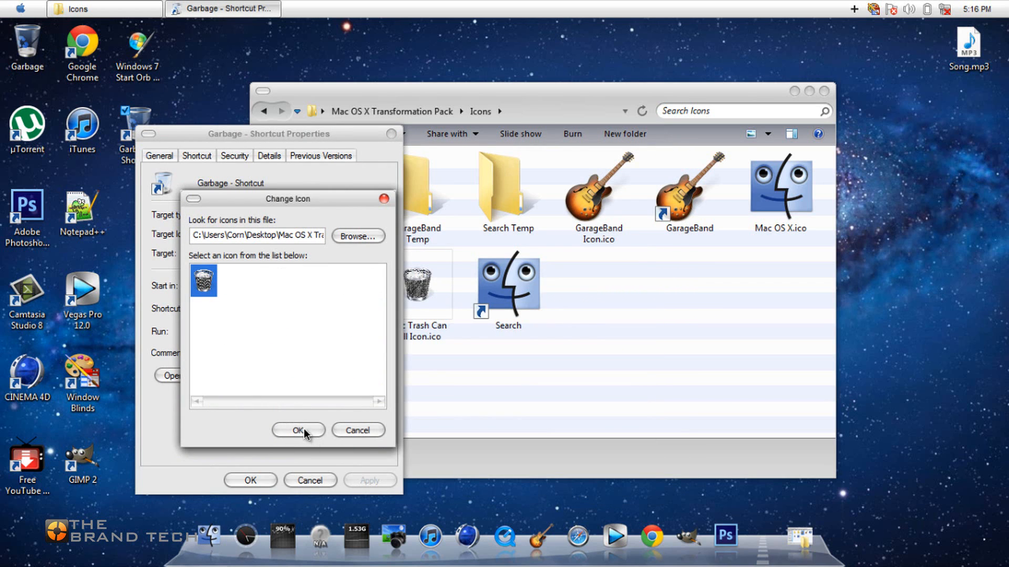
{"action": "left_click", "coordinate": [301, 430]}
{"action": "left_click", "coordinate": [250, 480]}
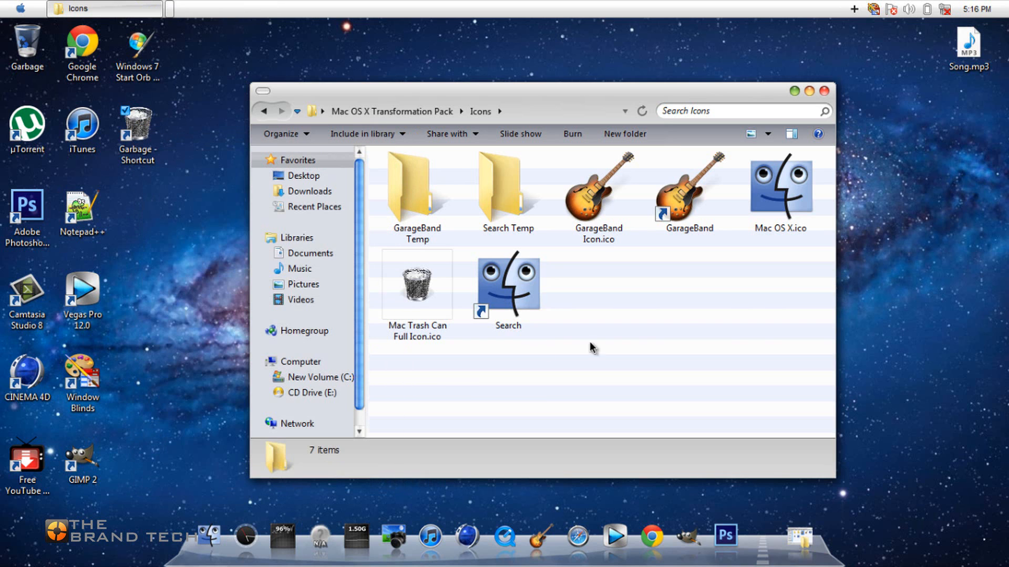
Close the Icons folder, add the Garbage shortcut to the end of the dock, and rename the dock item Garbage.
{"action": "left_click", "coordinate": [824, 91]}
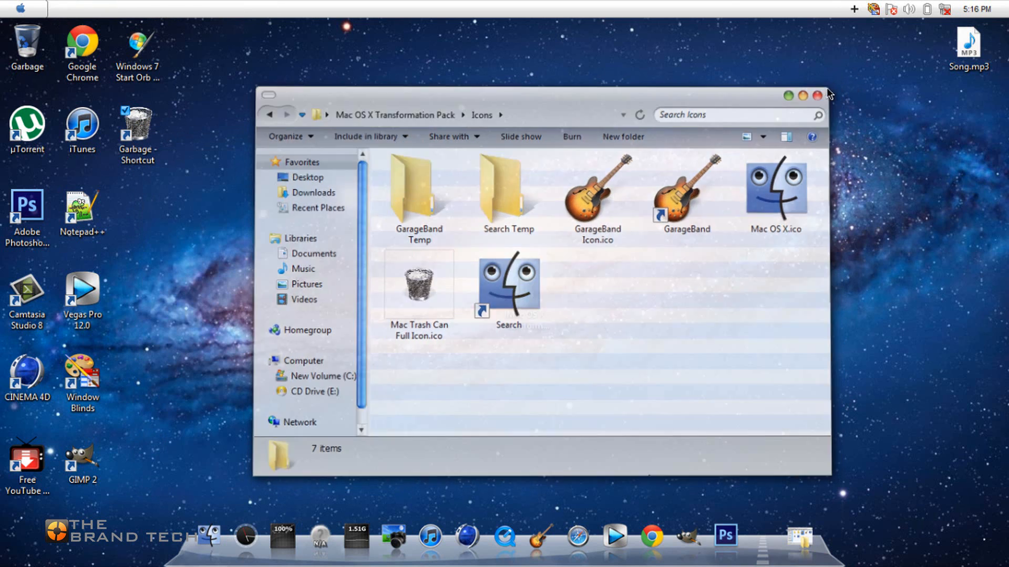
{"action": "left_click_drag", "start_coordinate": [138, 126], "coordinate": [785, 545]}
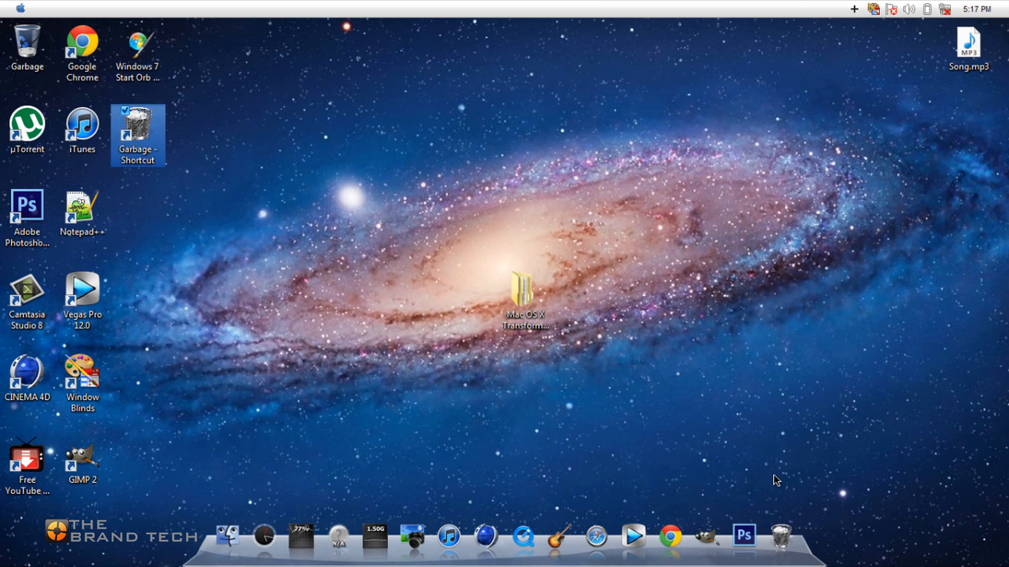
{"action": "right_click", "coordinate": [782, 539]}
{"action": "left_click", "coordinate": [796, 494]}
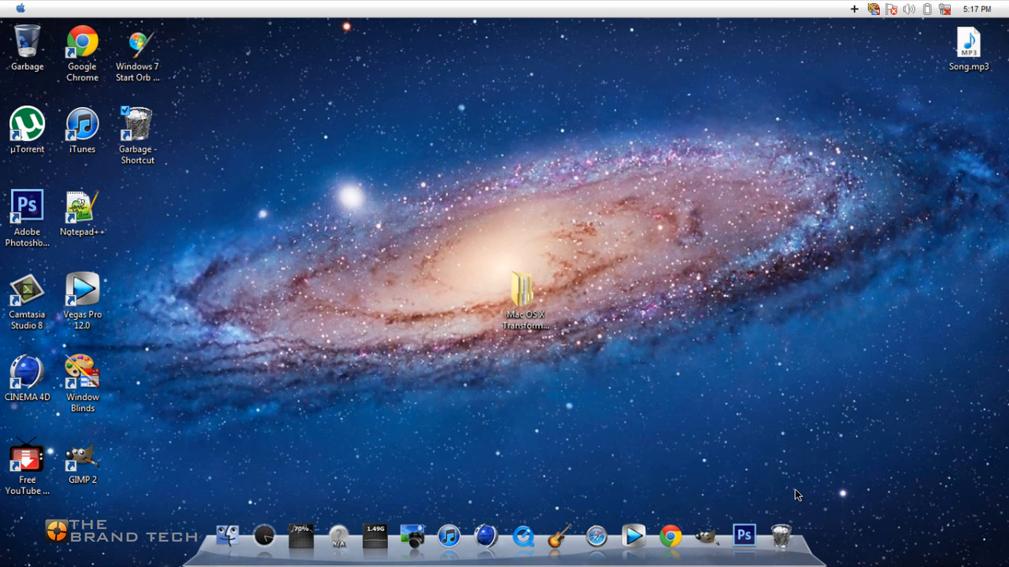
{"action": "left_click_drag", "start_coordinate": [663, 413], "coordinate": [586, 412]}
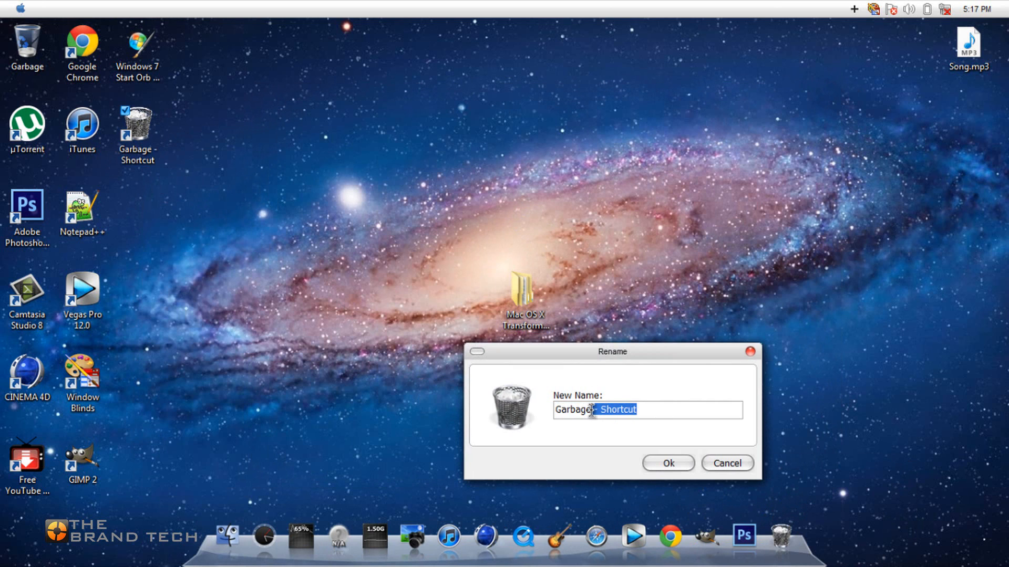
{"action": "key", "text": "BackSpace"}
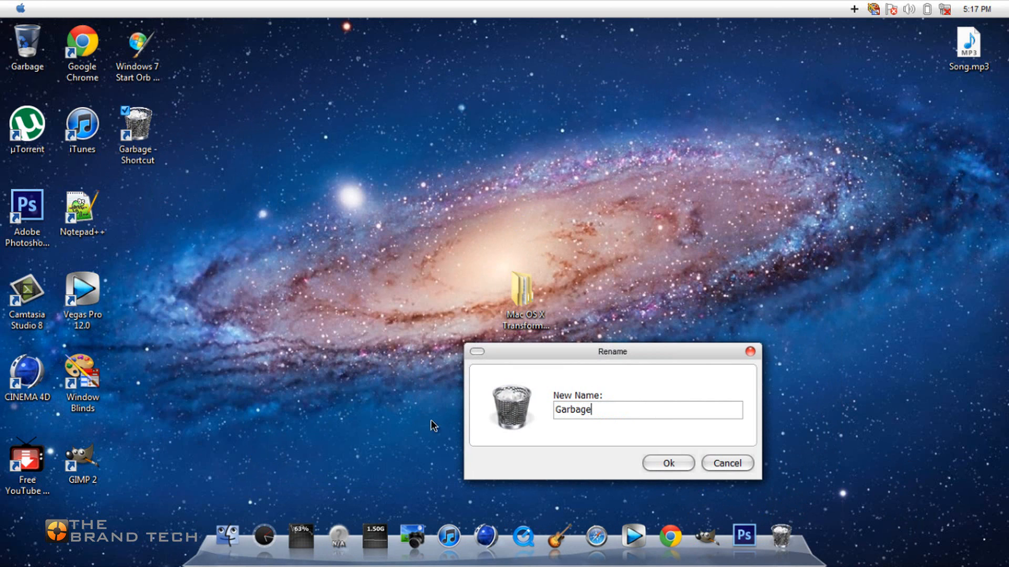
{"action": "left_click", "coordinate": [648, 465]}
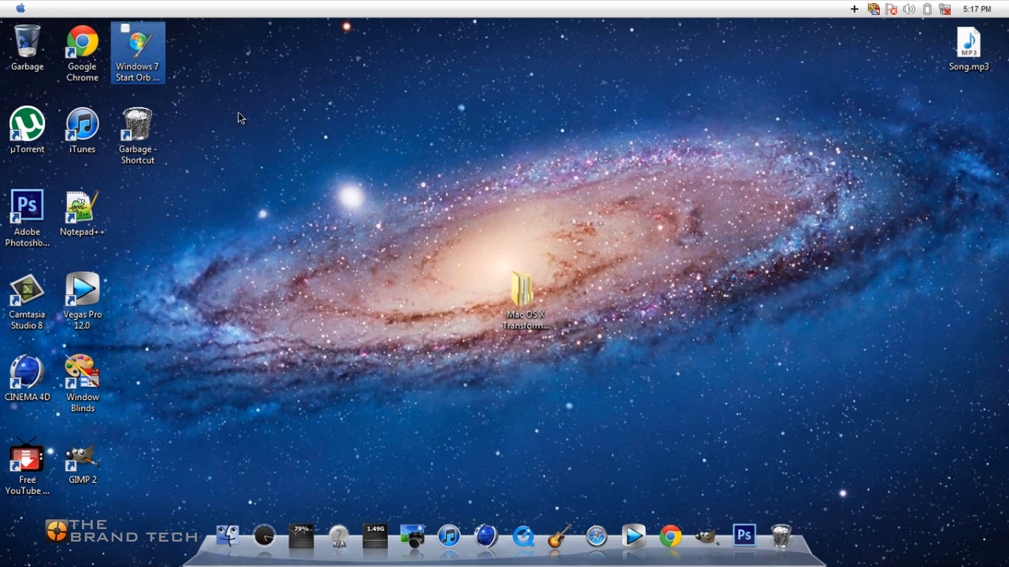
Hide all the desktop icons so only the wallpaper, top bar and dock are displayed.
{"action": "right_click", "coordinate": [386, 111]}
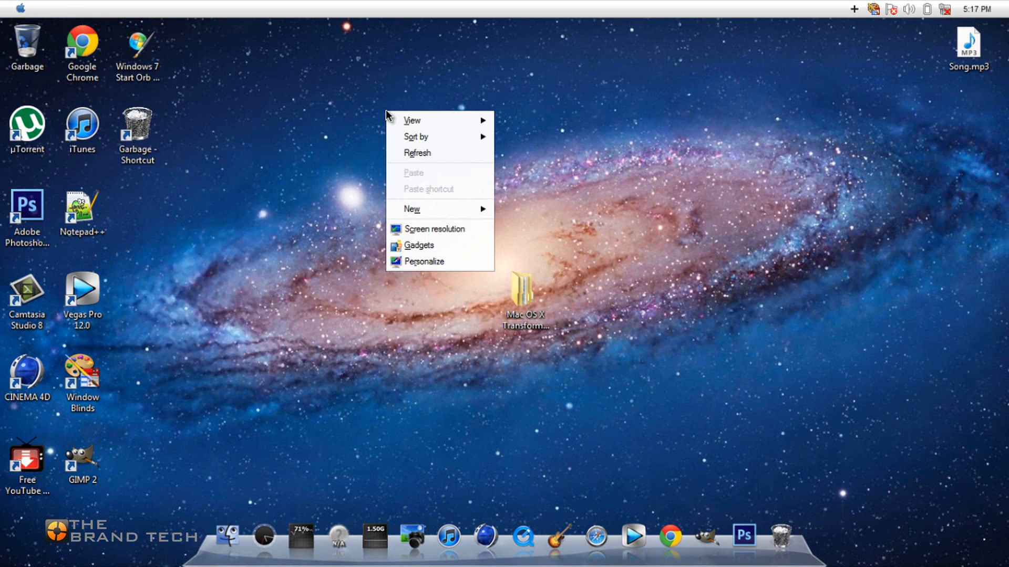
{"action": "mouse_move", "coordinate": [421, 120]}
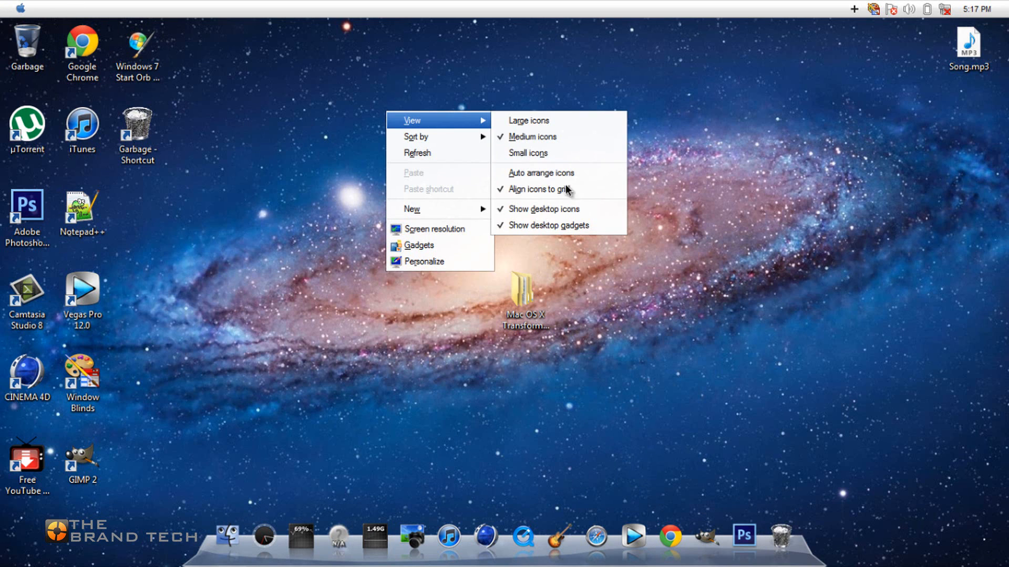
{"action": "left_click", "coordinate": [556, 211]}
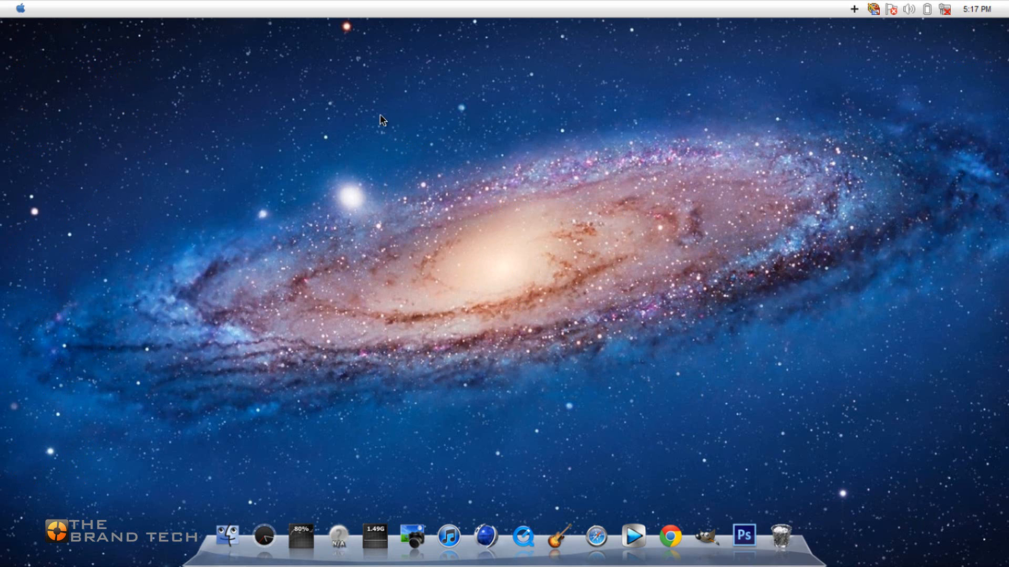
Launch Finderbar_Engine from the list of programs to add the Finder menus to the top bar.
{"action": "left_click", "coordinate": [18, 10]}
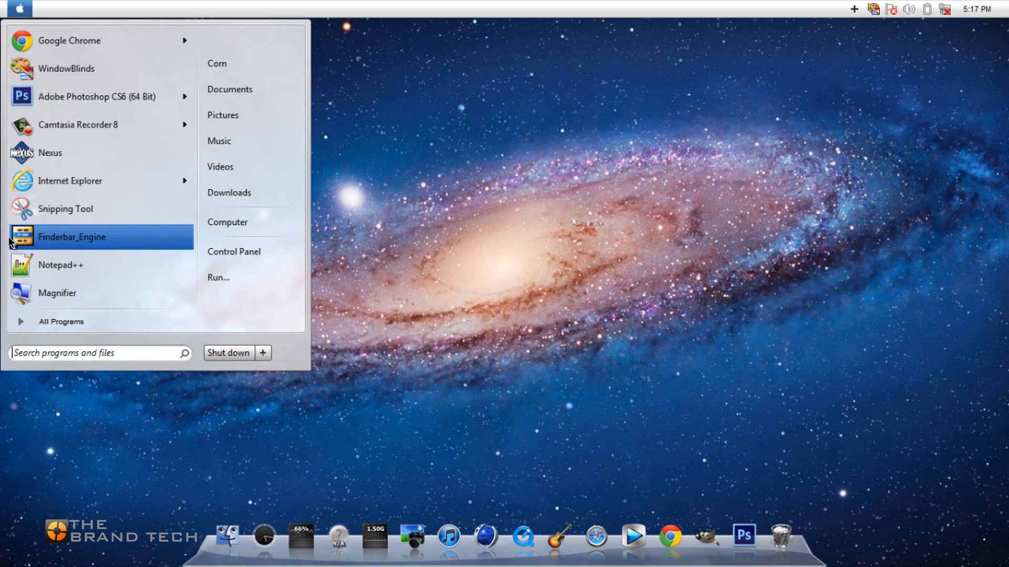
{"action": "left_click", "coordinate": [135, 238]}
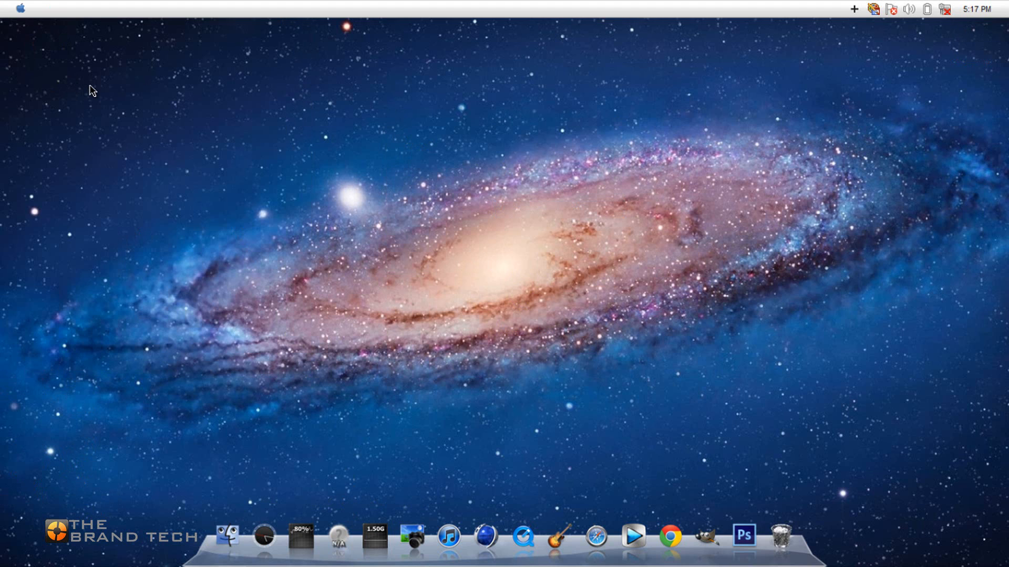
{"action": "left_click", "coordinate": [23, 7]}
{"action": "left_click", "coordinate": [23, 7]}
{"action": "left_click", "coordinate": [22, 10]}
{"action": "left_click", "coordinate": [22, 9]}
{"action": "left_click", "coordinate": [18, 12]}
{"action": "left_click", "coordinate": [46, 206]}
{"action": "left_click", "coordinate": [20, 8]}
{"action": "left_click", "coordinate": [29, 204]}
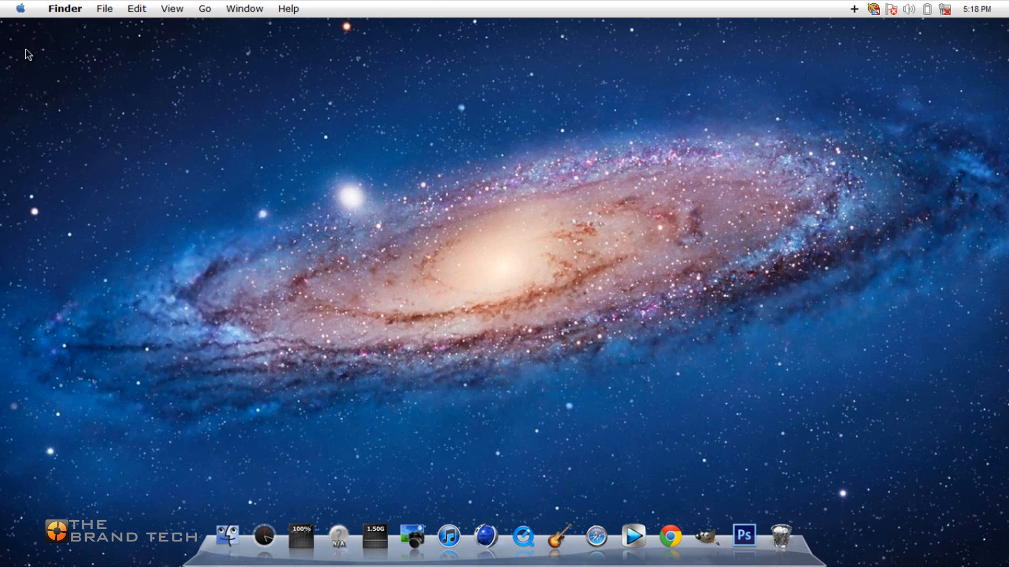
View the About This Mac information from the Finder bar and close its window.
{"action": "left_click", "coordinate": [73, 9]}
{"action": "left_click", "coordinate": [33, 10]}
{"action": "left_click", "coordinate": [38, 29]}
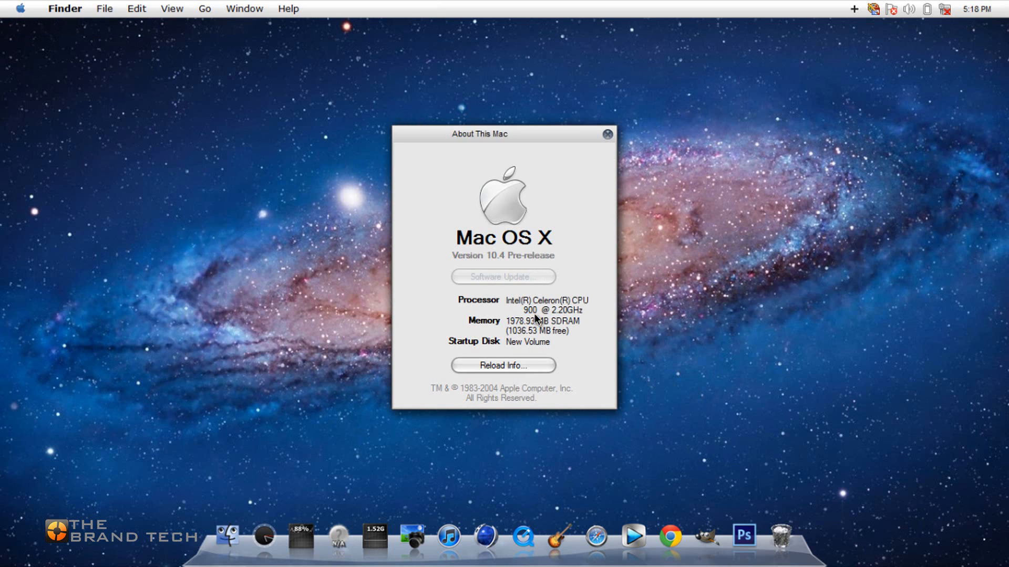
{"action": "left_click", "coordinate": [607, 135]}
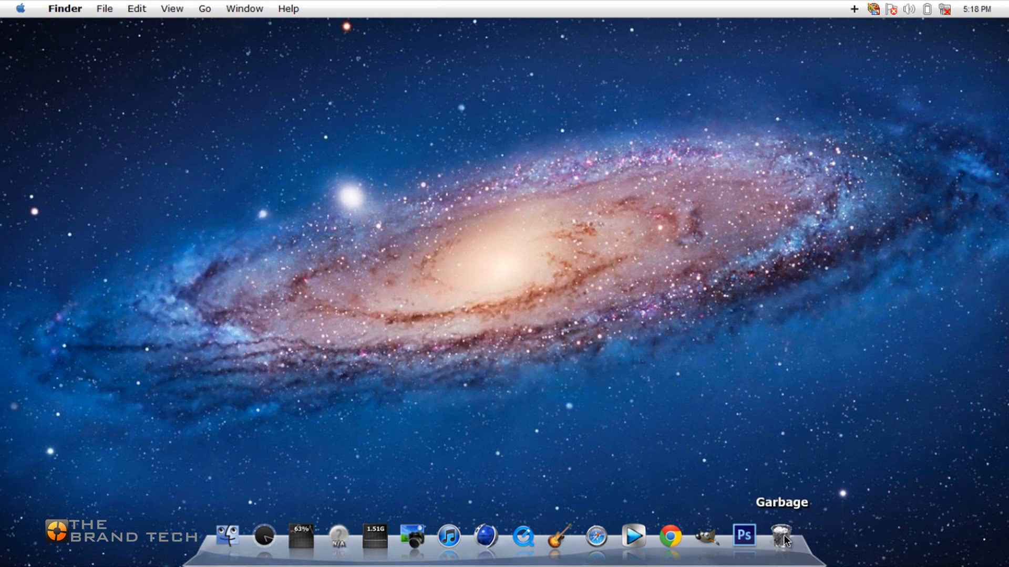
Open Google Chrome from the dock, check how the Finder bar behaves over its maximized window, and close Chrome.
{"action": "left_click", "coordinate": [670, 536]}
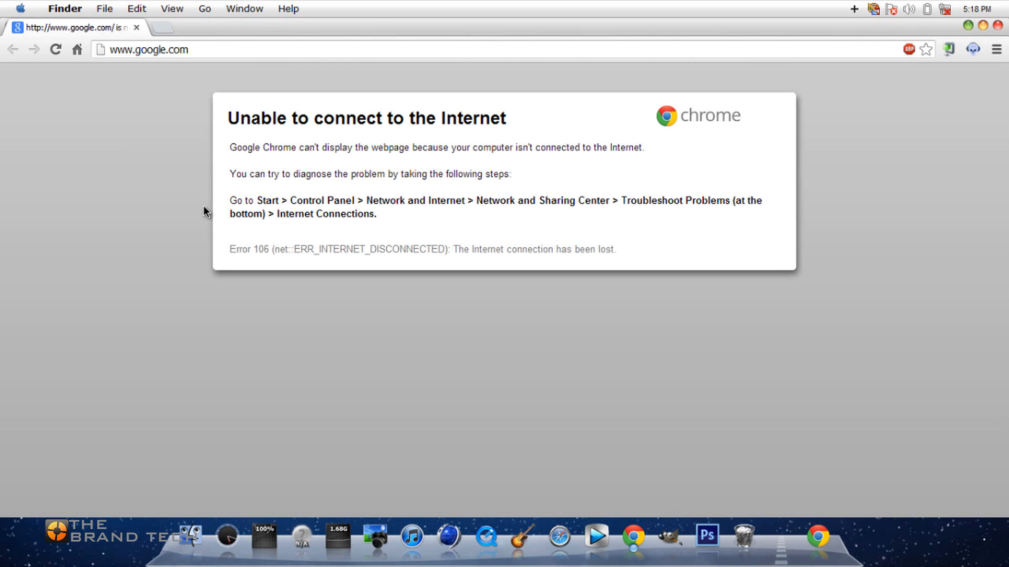
{"action": "left_click", "coordinate": [65, 9]}
{"action": "key", "text": "super"}
{"action": "key", "text": "super"}
{"action": "key", "text": "super"}
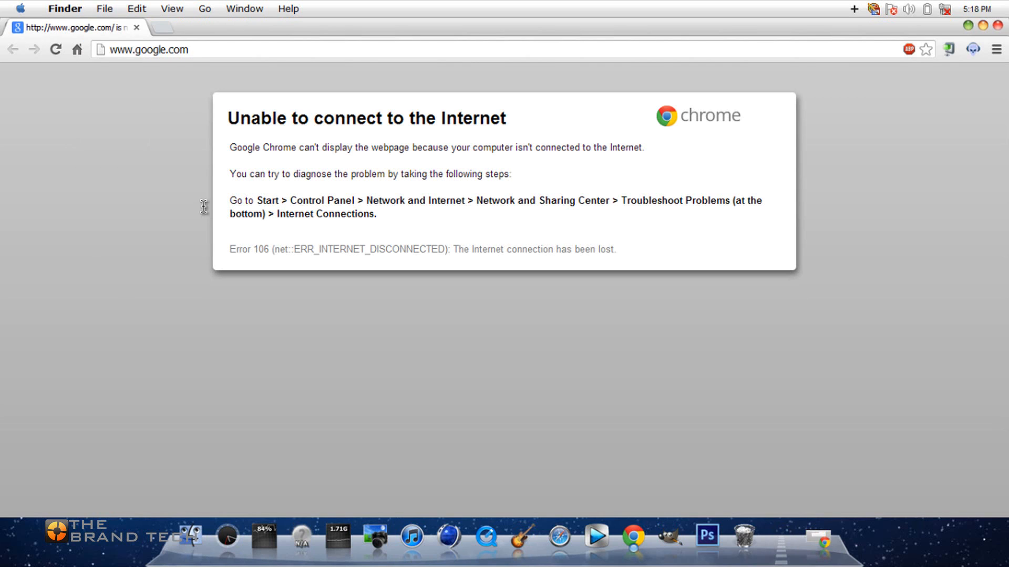
{"action": "left_click", "coordinate": [189, 49]}
{"action": "left_click", "coordinate": [204, 207]}
{"action": "key", "text": "alt+F4"}
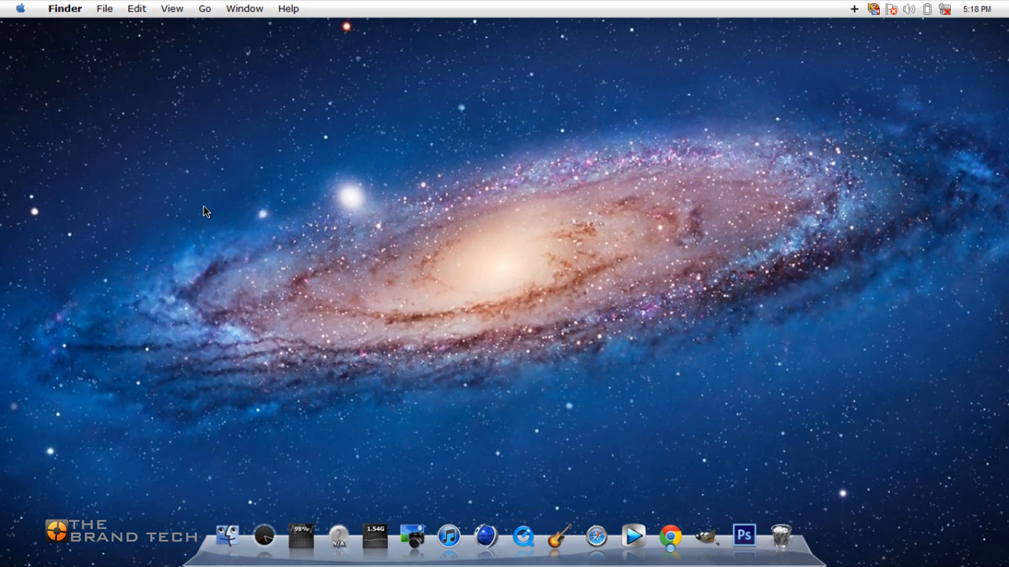
Launch CINEMA 4D from the dock, bring back the Finder bar, and wait for the program to respond.
{"action": "left_click", "coordinate": [485, 536]}
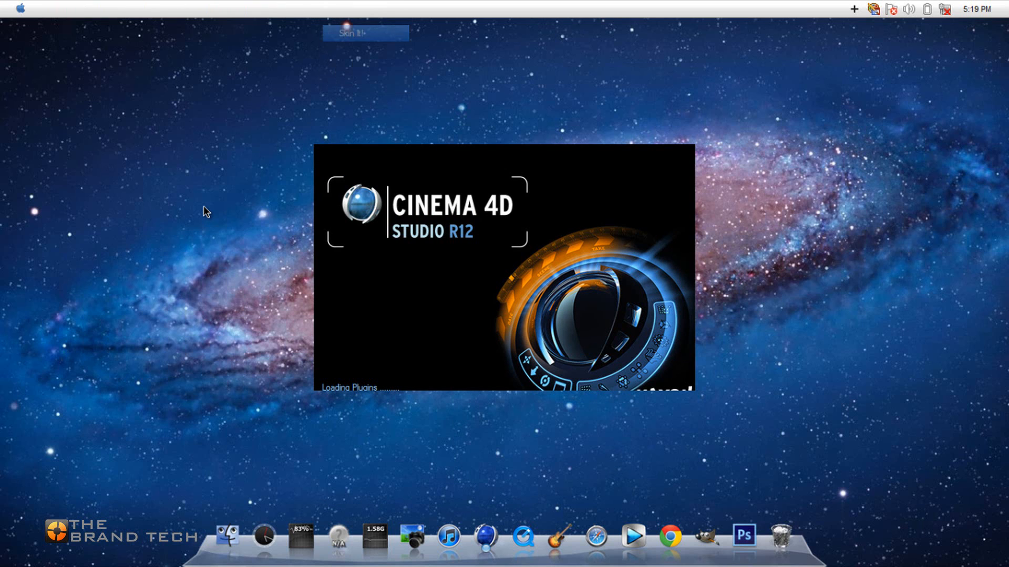
{"action": "key", "text": "super"}
{"action": "key", "text": "super"}
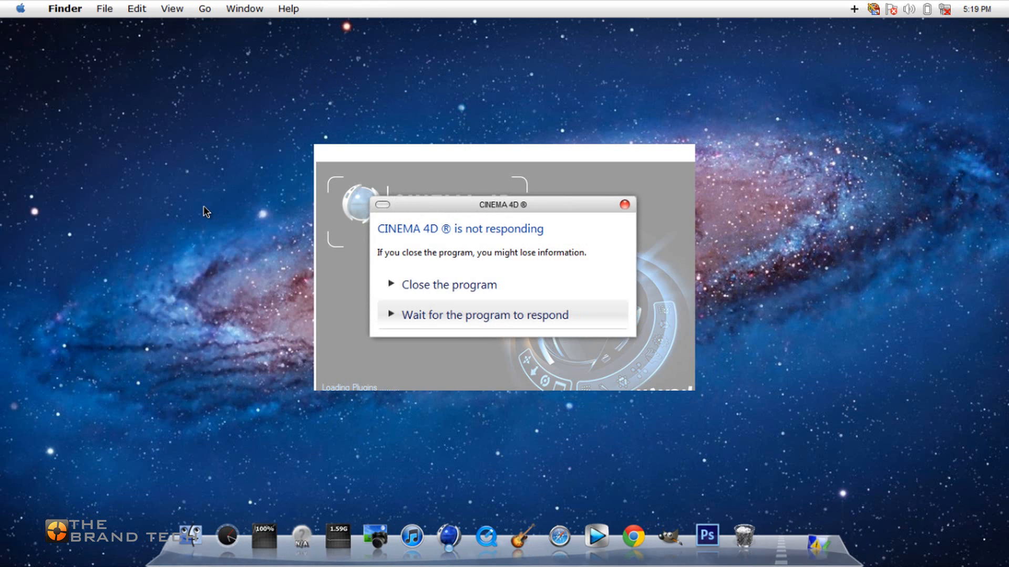
{"action": "key", "text": "Down"}
{"action": "key", "text": "Return"}
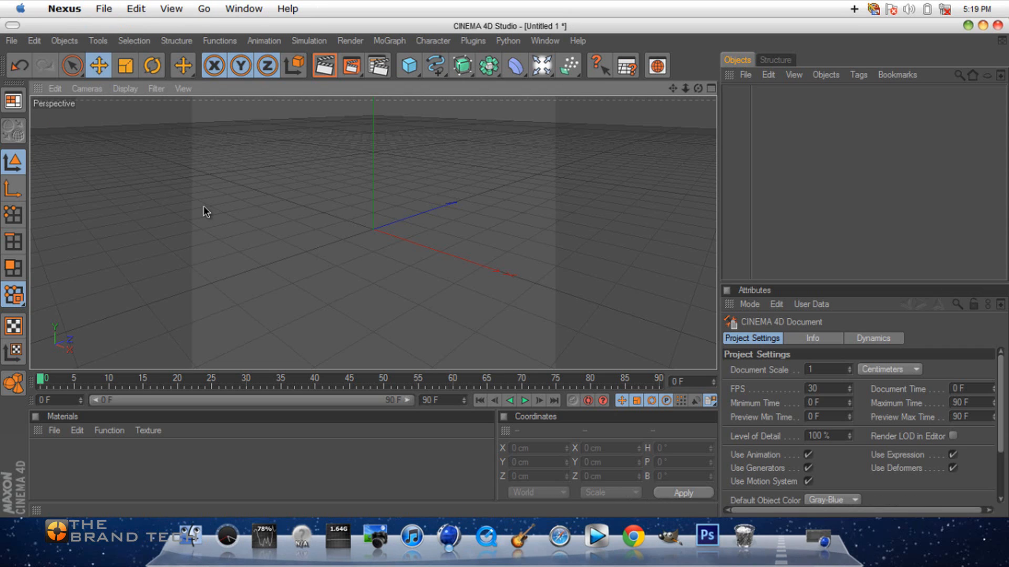
Examine the CINEMA 4D window restored and maximized under the Finder bar, and view the Nexus menu's commands.
{"action": "left_click", "coordinate": [983, 25]}
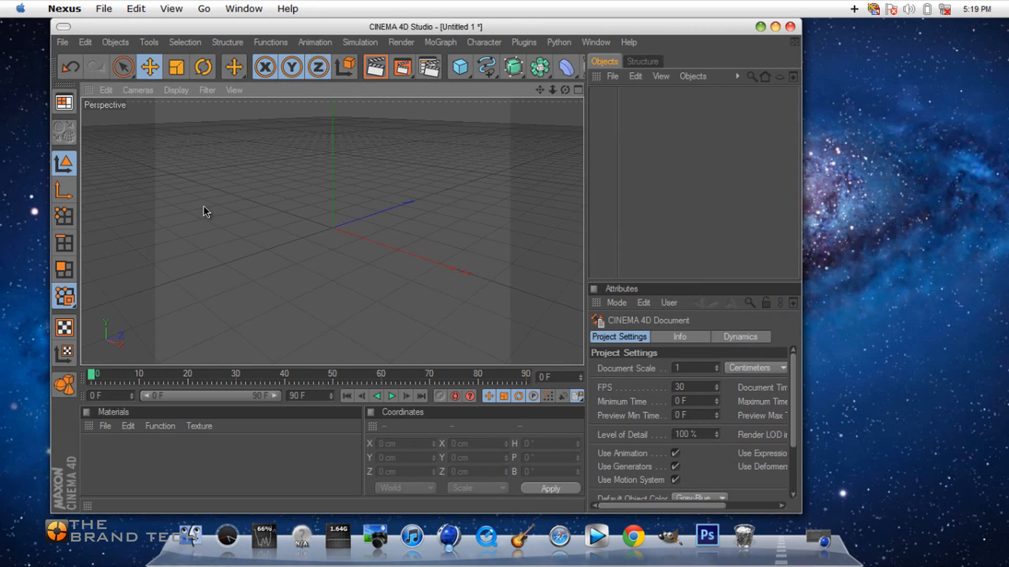
{"action": "left_click", "coordinate": [775, 26]}
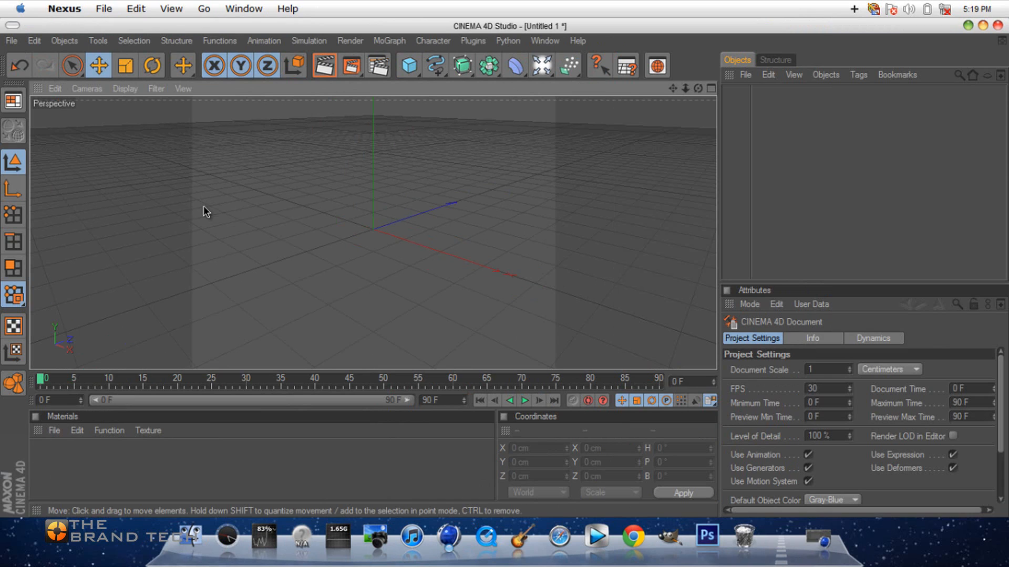
{"action": "left_click", "coordinate": [64, 9]}
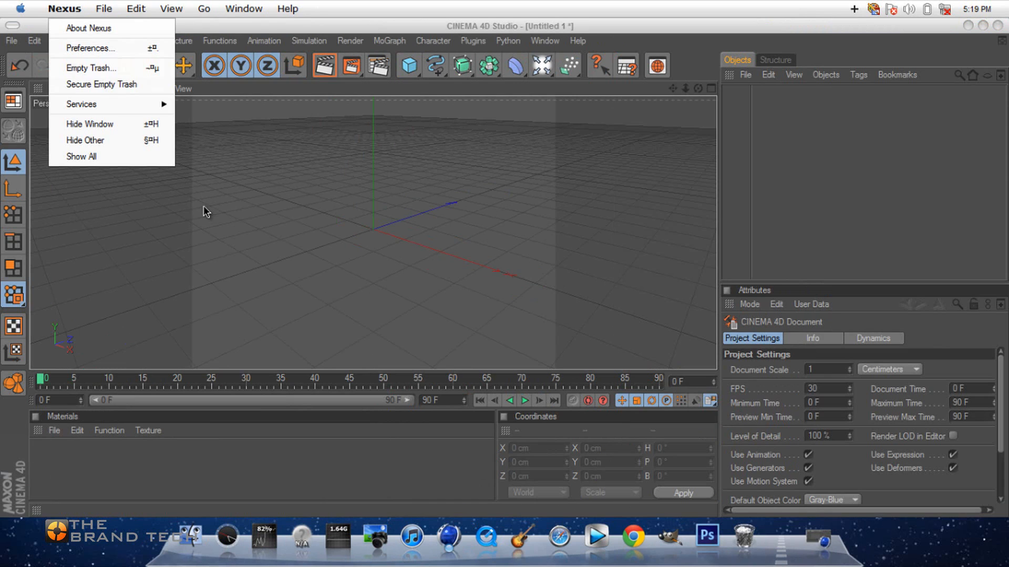
{"action": "left_click", "coordinate": [65, 8]}
{"action": "left_click", "coordinate": [104, 9]}
{"action": "left_click", "coordinate": [203, 212]}
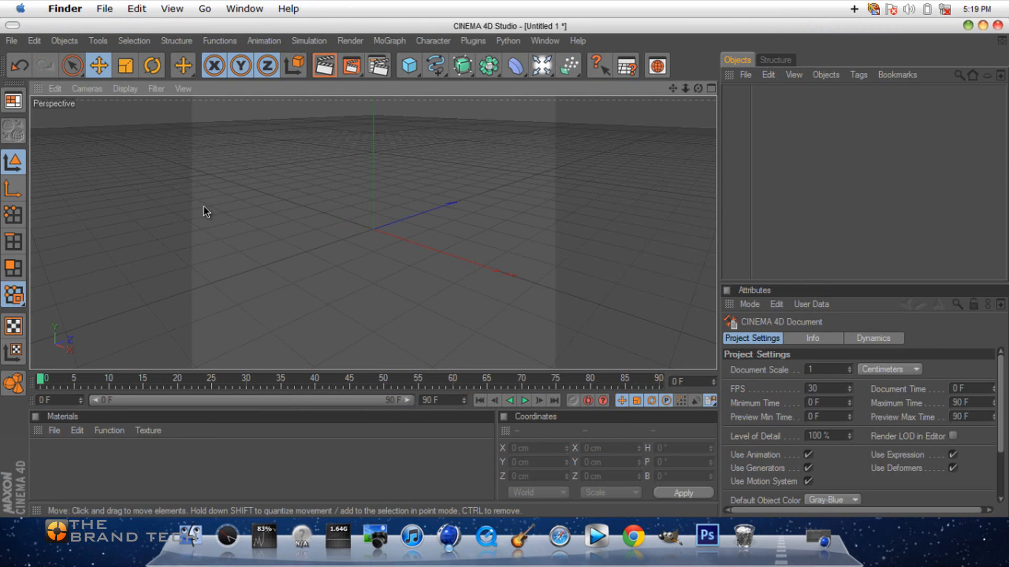
Check the Finder menu over the resized and maximized CINEMA 4D window, and quit CINEMA 4D without saving the project.
{"action": "key", "text": "super+Down"}
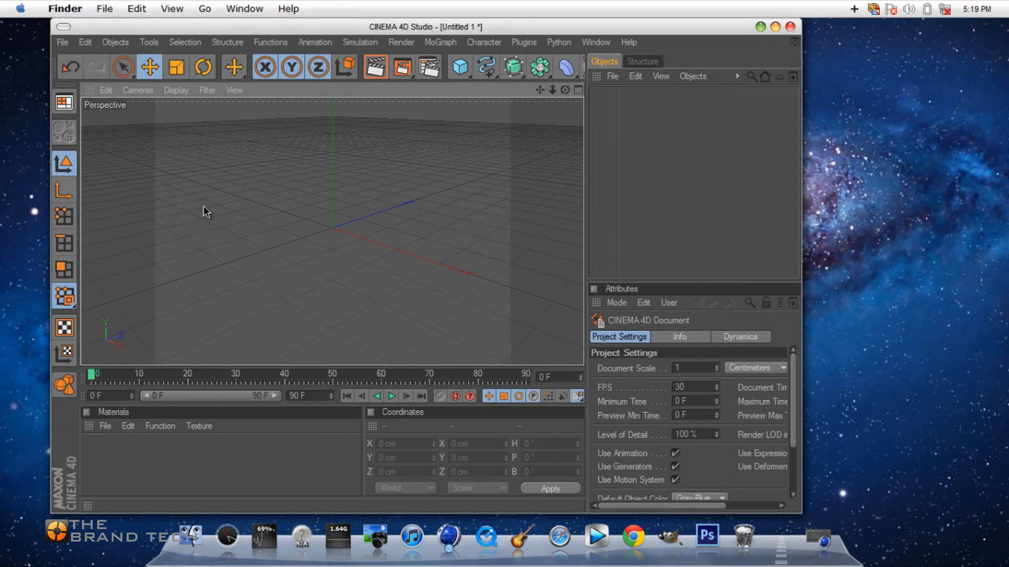
{"action": "key", "text": "super+Up"}
{"action": "left_click_drag", "start_coordinate": [262, 26], "coordinate": [363, 4]}
{"action": "left_click", "coordinate": [65, 8]}
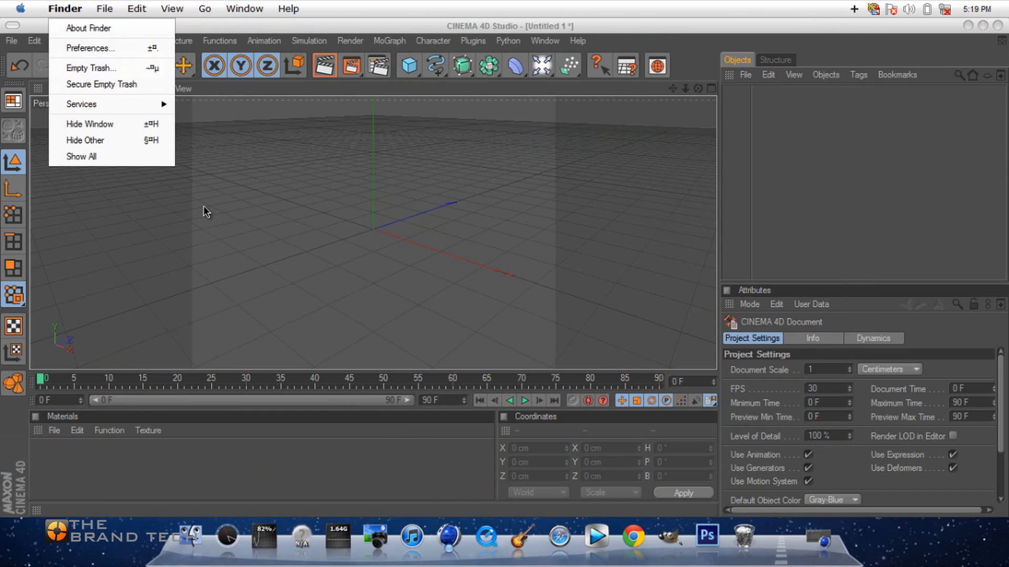
{"action": "left_click", "coordinate": [65, 9]}
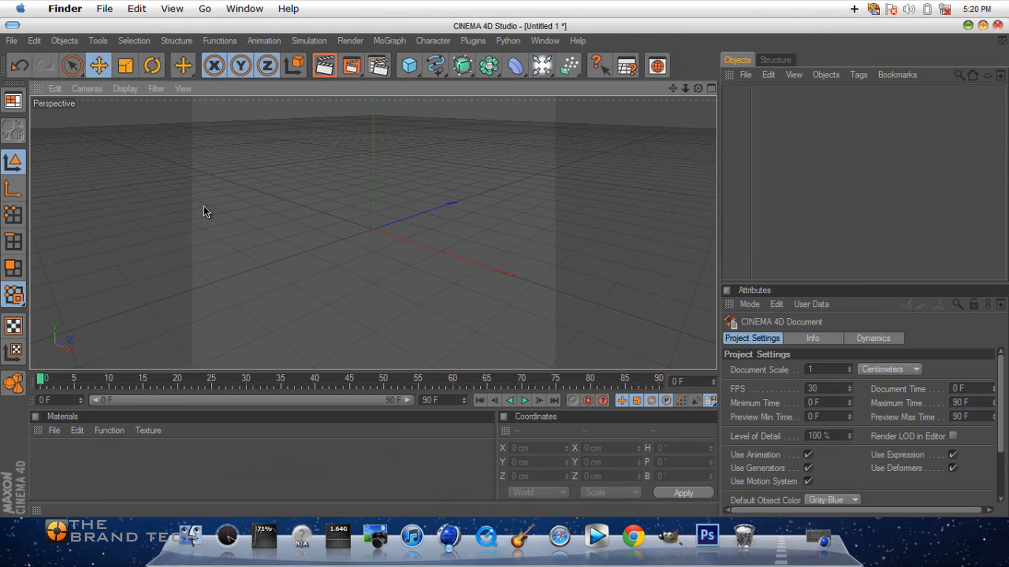
{"action": "key", "text": "super+q"}
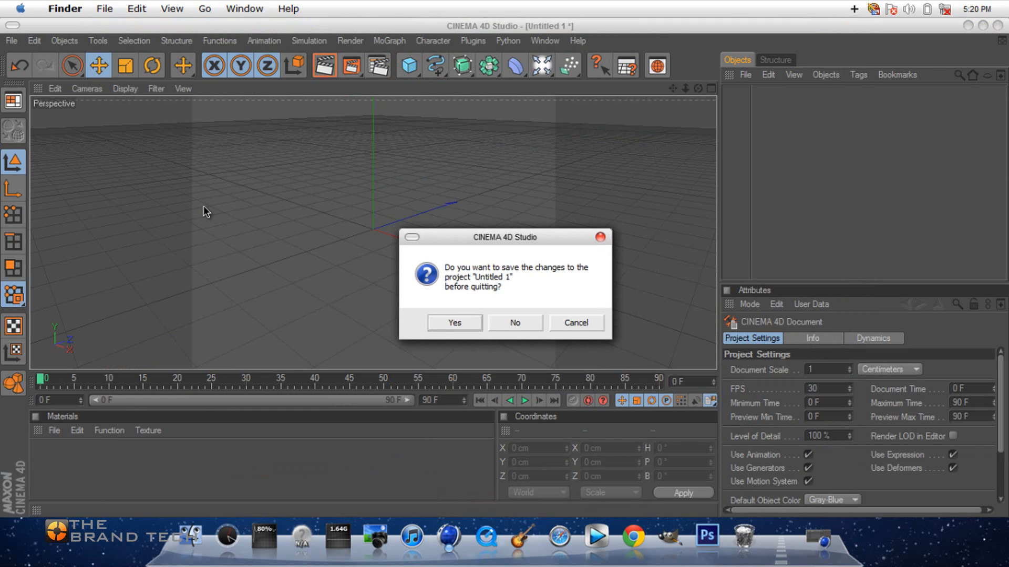
{"action": "key", "text": "n"}
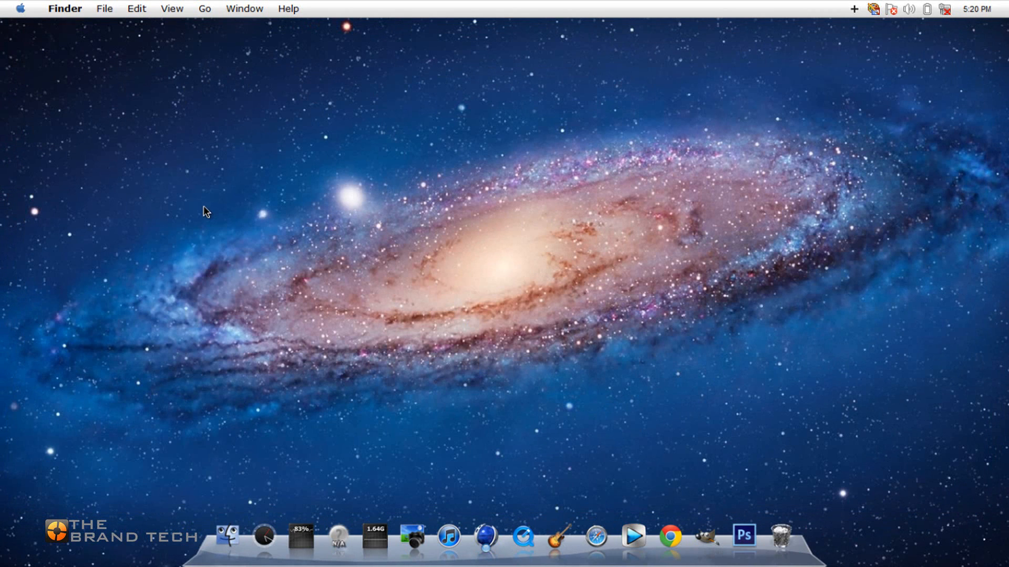